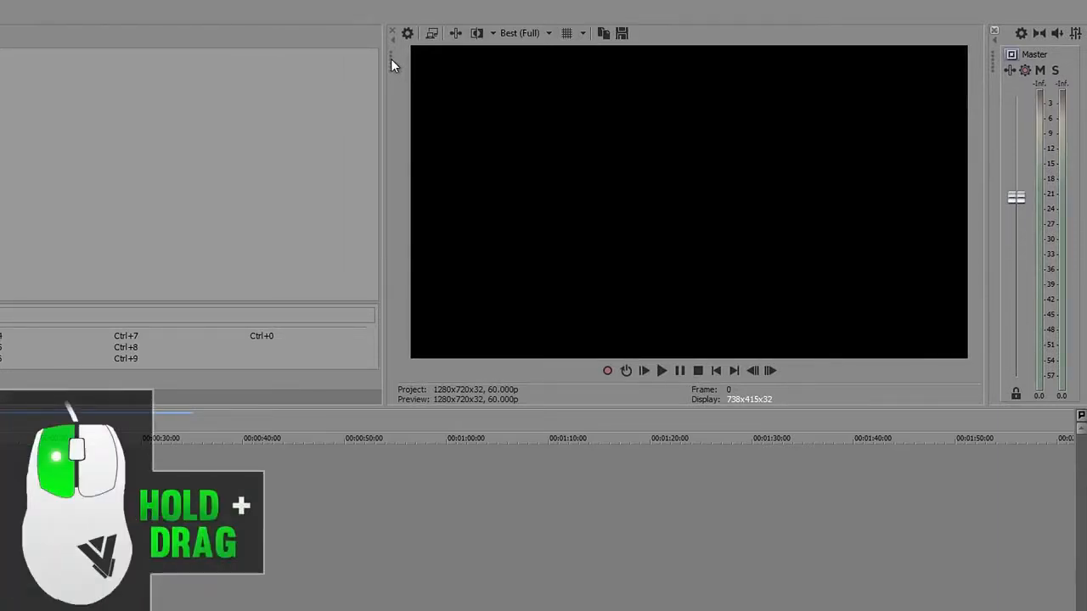
- Undock the Video Preview window, move it around the workspace and dock it back in its original place
{"action": "left_click_drag", "start_coordinate": [390, 58], "coordinate": [321, 104]}
{"action": "left_click_drag", "start_coordinate": [408, 73], "coordinate": [386, 73]}
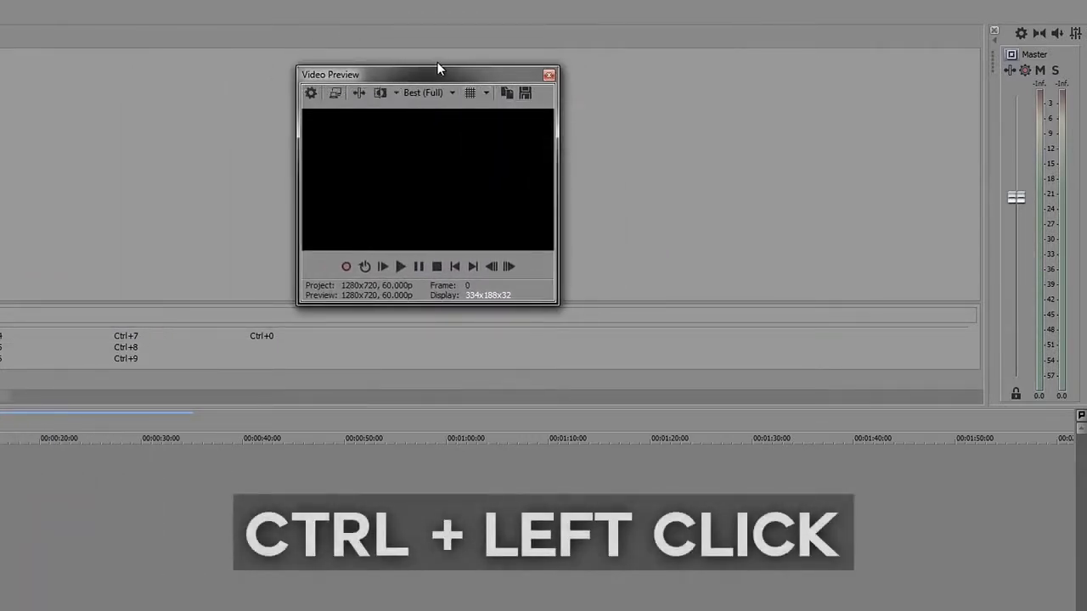
{"action": "left_click_drag", "start_coordinate": [409, 78], "coordinate": [470, 78]}
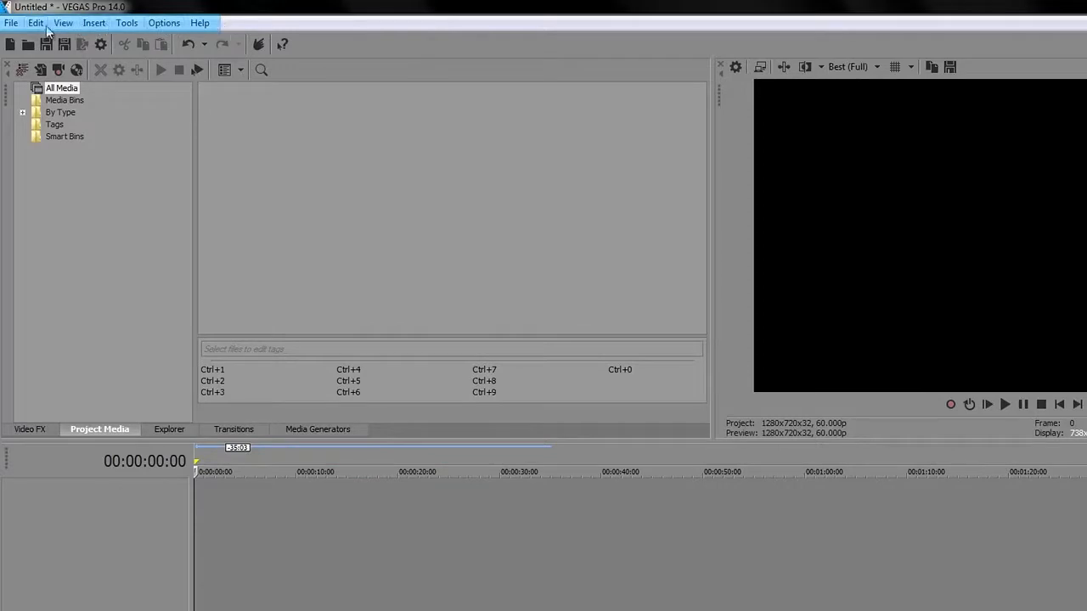
- Hide the Video Preview window and show it again
{"action": "left_click", "coordinate": [11, 23]}
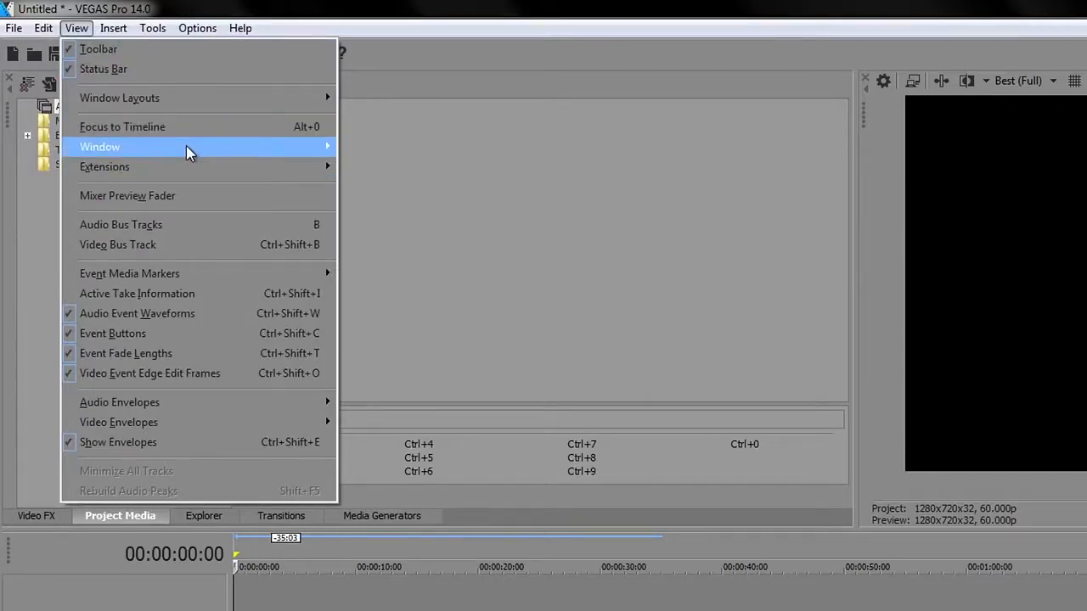
{"action": "mouse_move", "coordinate": [186, 151]}
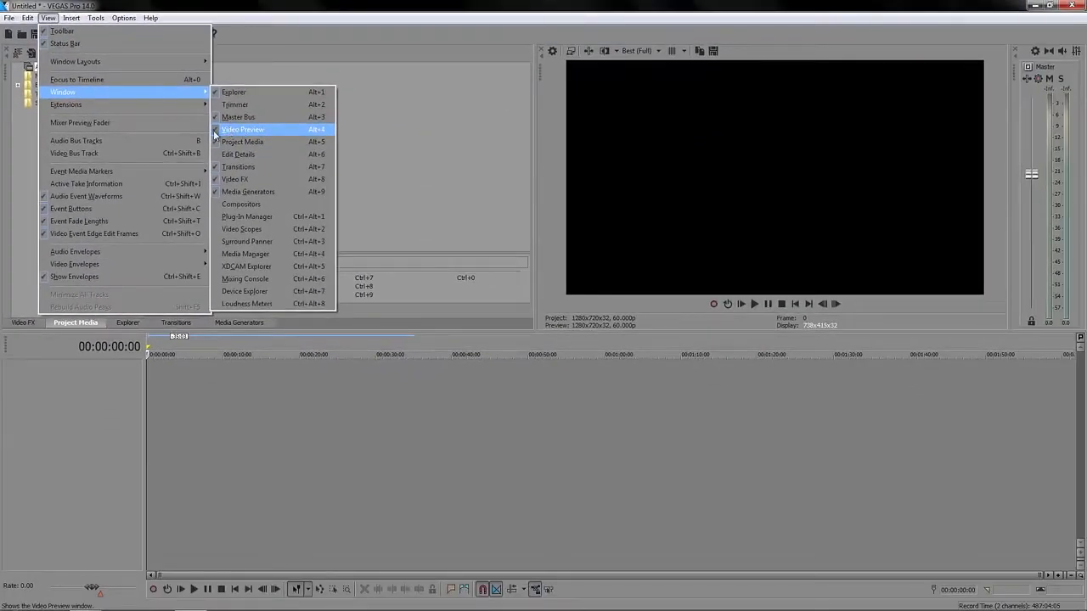
{"action": "left_click", "coordinate": [227, 132]}
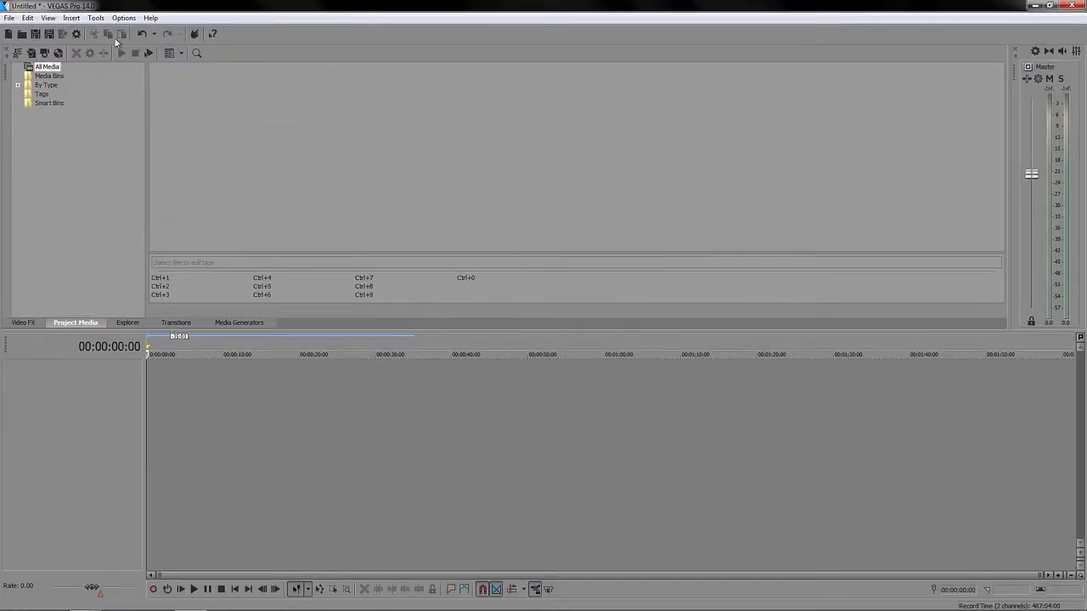
{"action": "left_click", "coordinate": [49, 18]}
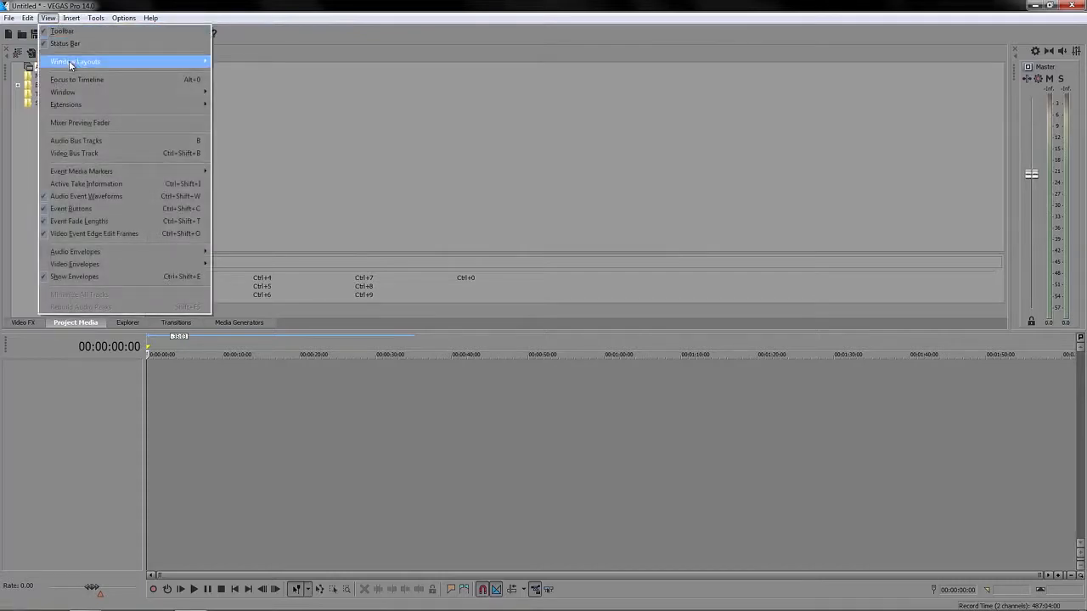
{"action": "mouse_move", "coordinate": [68, 94]}
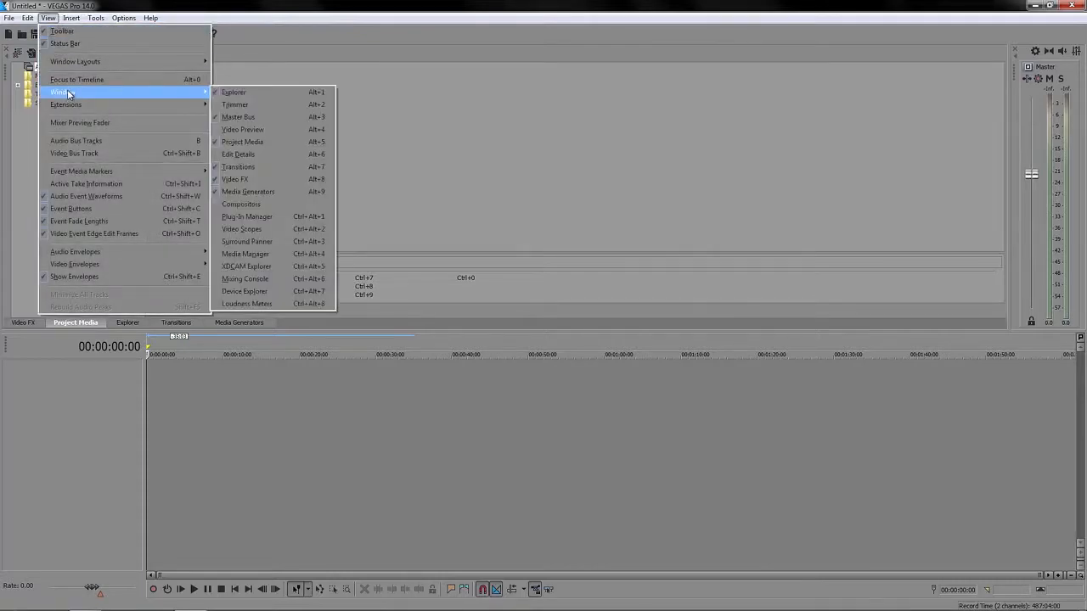
{"action": "left_click", "coordinate": [241, 130]}
{"action": "left_click", "coordinate": [96, 18]}
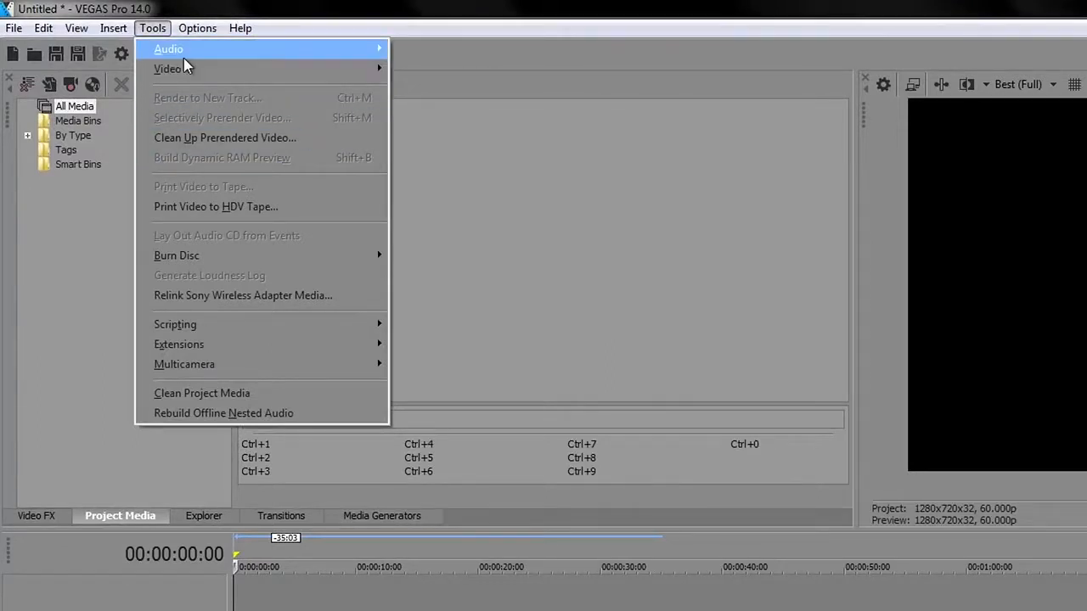
{"action": "mouse_move", "coordinate": [185, 34]}
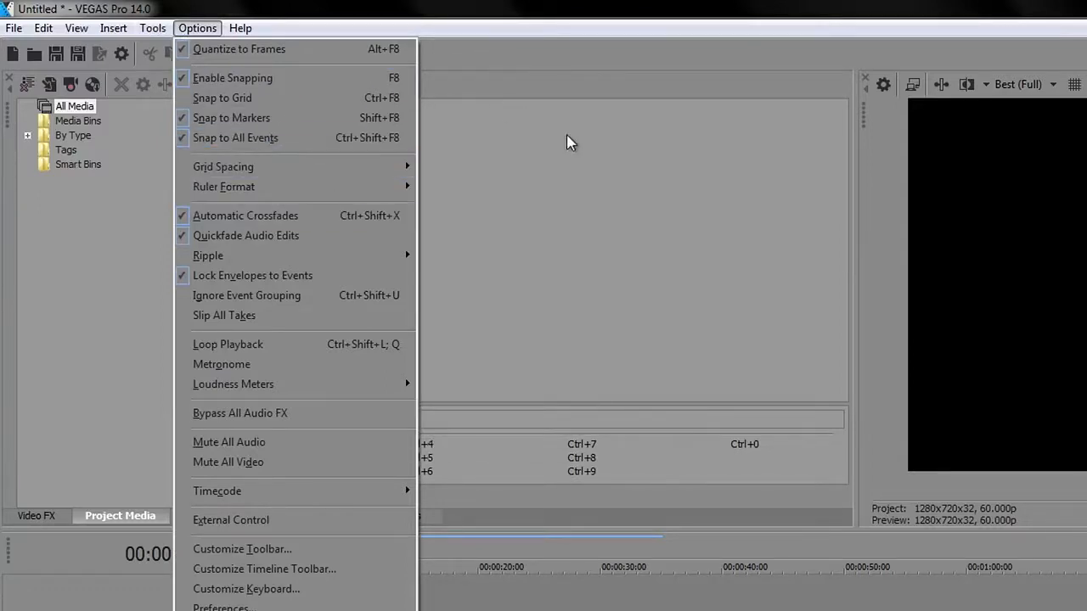
{"action": "left_click", "coordinate": [241, 28]}
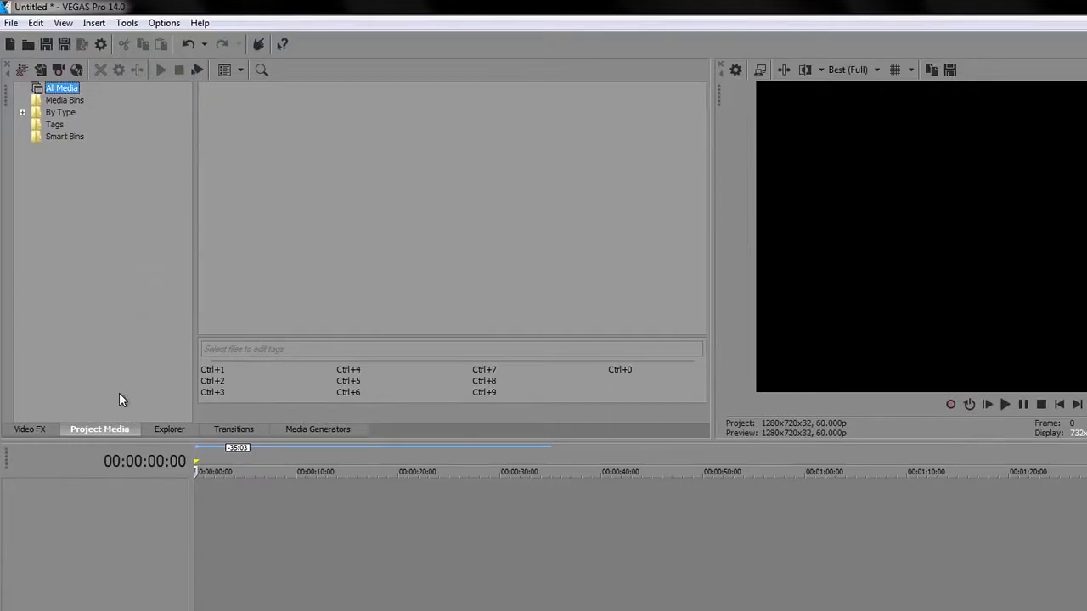
- Look through the full list of video effects and their presets
{"action": "left_click", "coordinate": [103, 432]}
{"action": "left_click", "coordinate": [48, 428]}
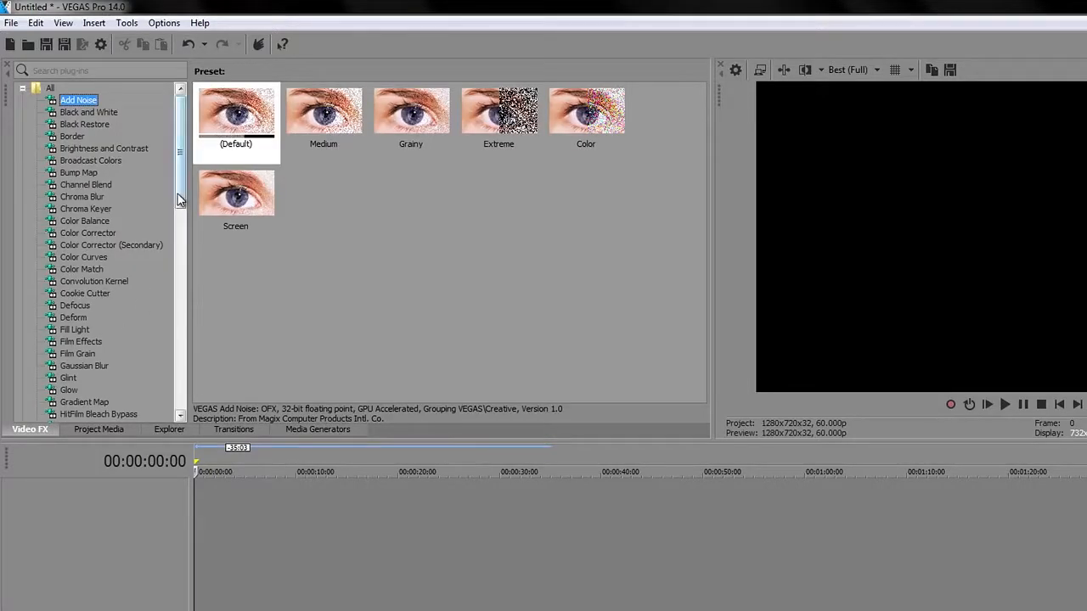
{"action": "scroll", "coordinate": [176, 212], "scroll_direction": "down", "scroll_amount": 15}
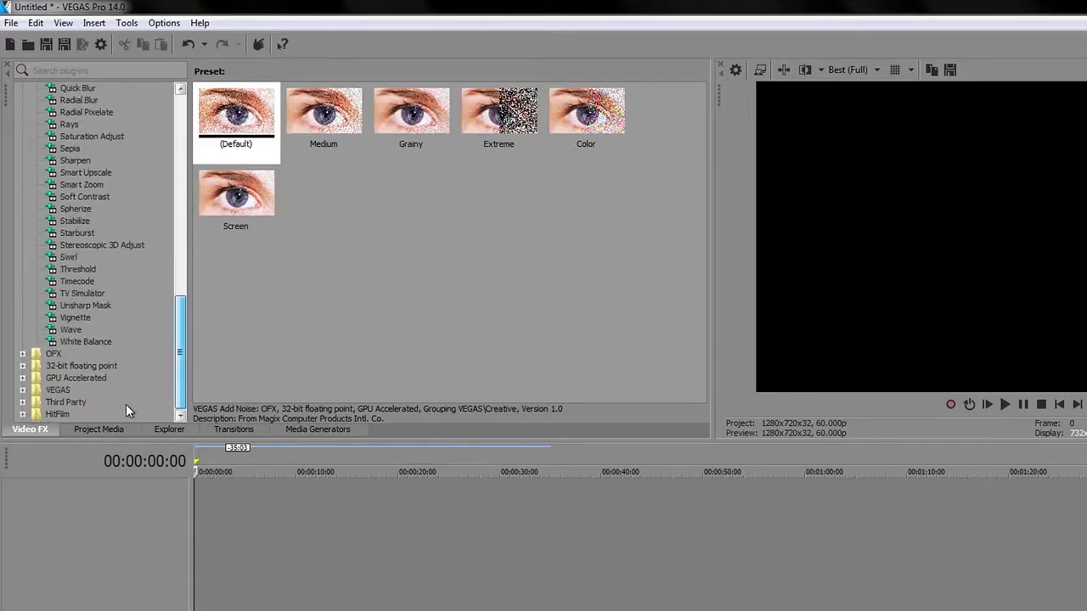
{"action": "scroll", "coordinate": [126, 405], "scroll_direction": "down", "scroll_amount": 1}
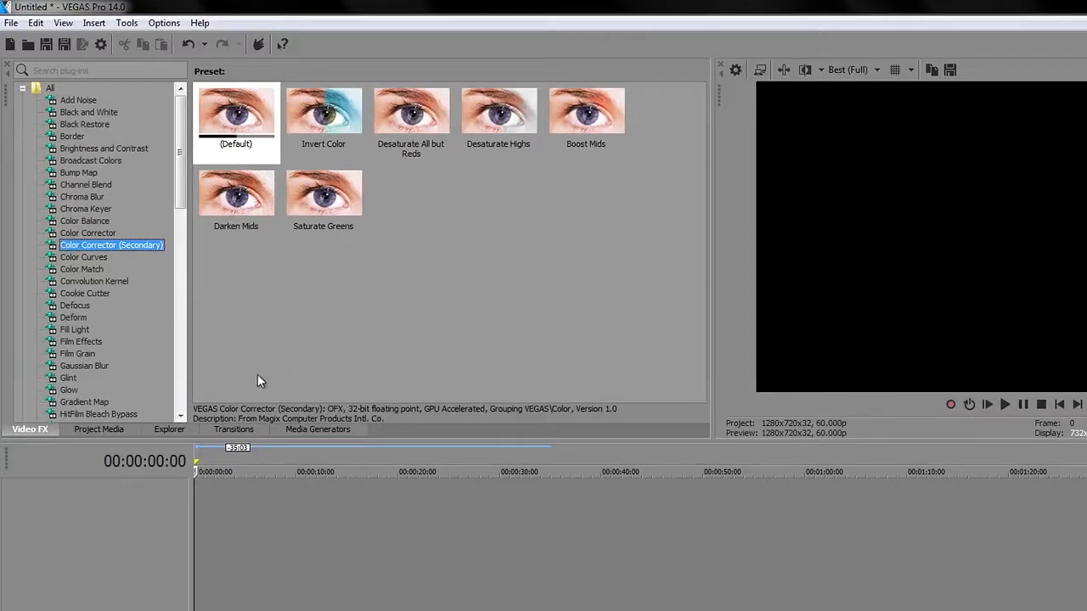
- Look at the built-in file Explorer with its libraries and drives, and at the project media bins
{"action": "left_click", "coordinate": [176, 430]}
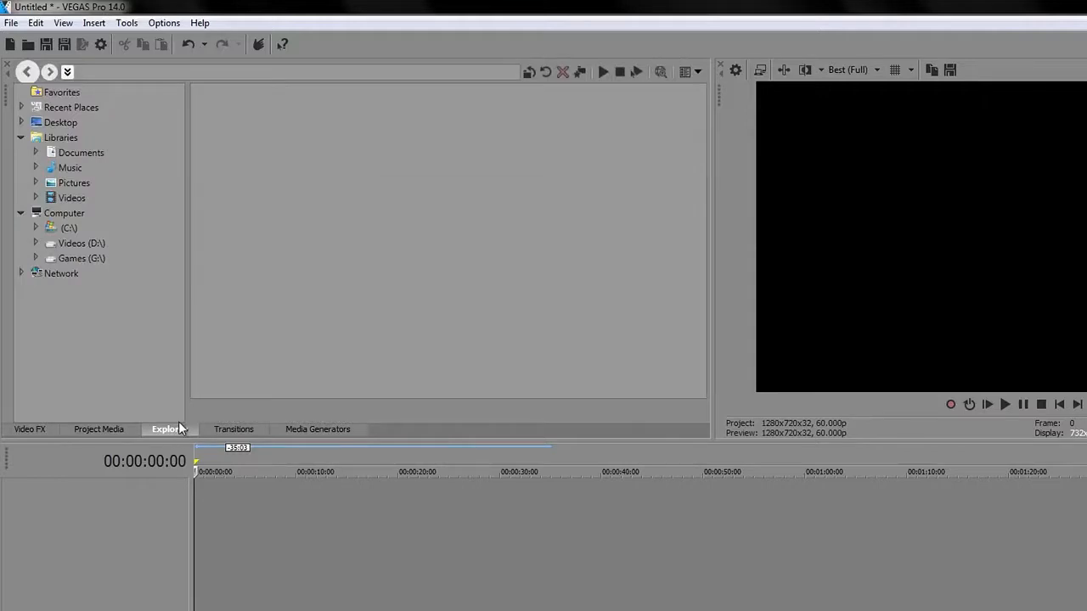
{"action": "left_click", "coordinate": [117, 431]}
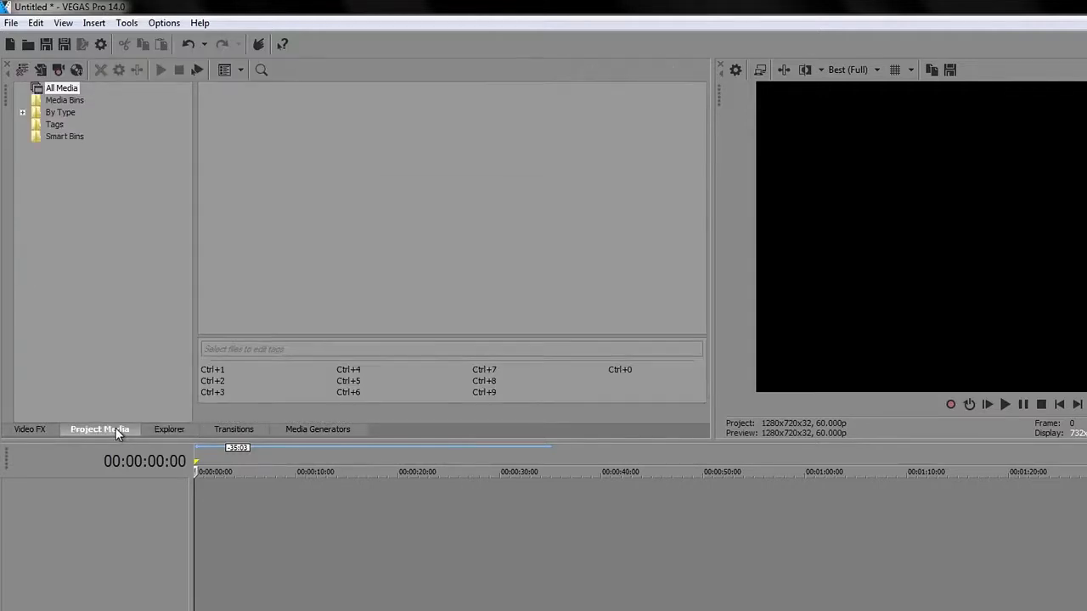
{"action": "left_click", "coordinate": [165, 430]}
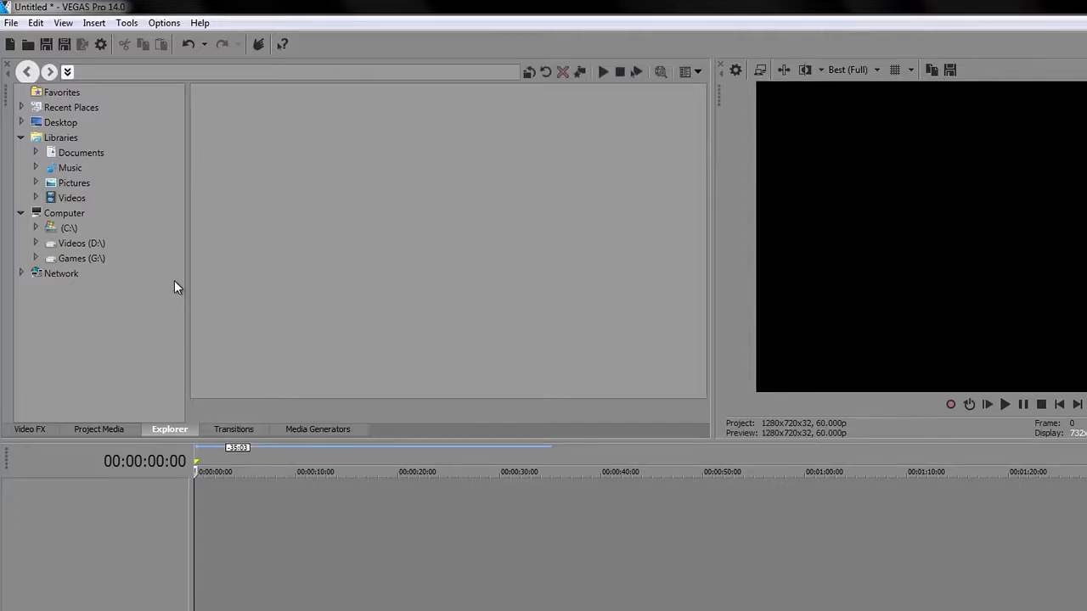
- Examine the transition presets of 3D Cascade, 3D Fly In/Out, 3D Shuffle, Barn Door and Clock Wipe
{"action": "left_click", "coordinate": [238, 427]}
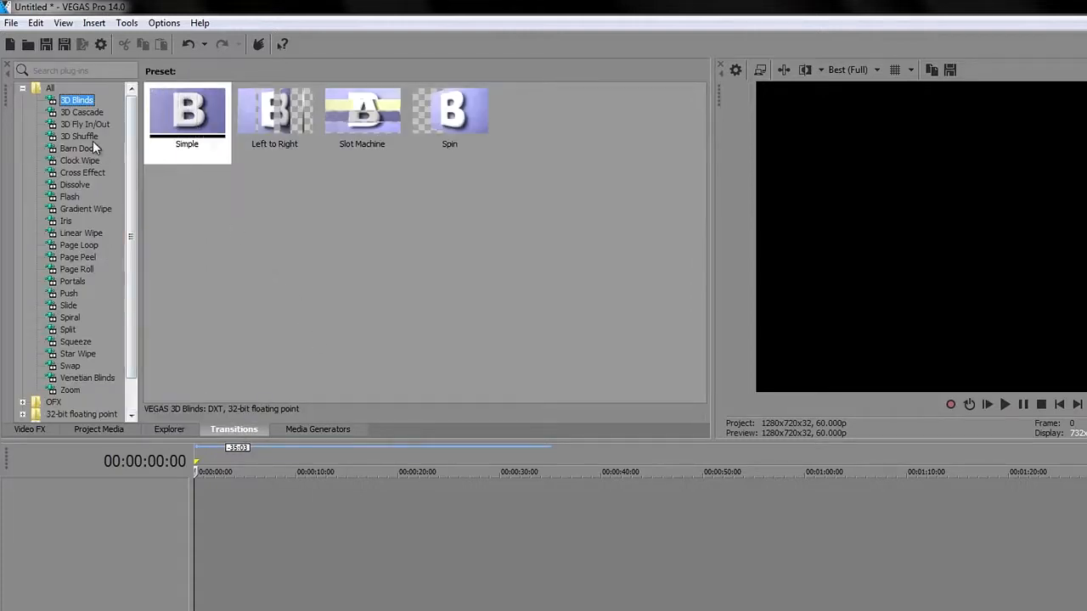
{"action": "left_click", "coordinate": [79, 113]}
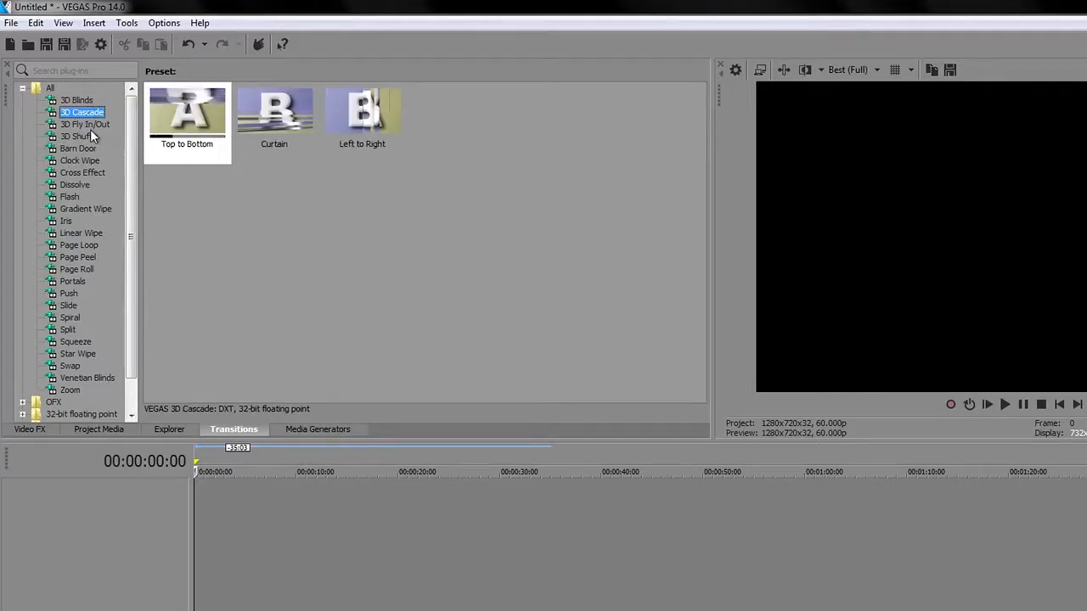
{"action": "left_click", "coordinate": [85, 125]}
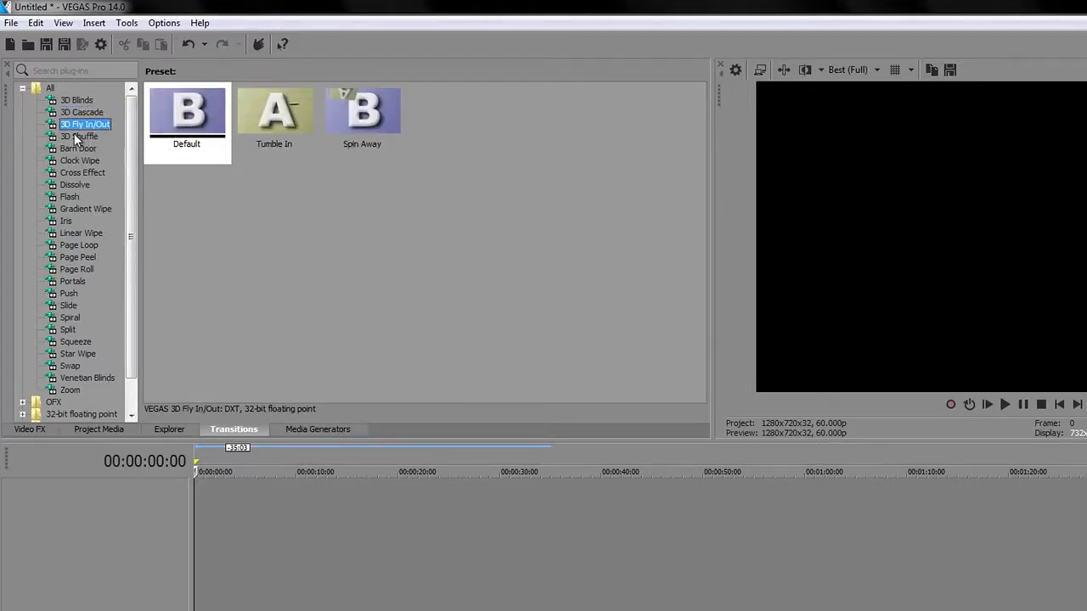
{"action": "left_click", "coordinate": [74, 135]}
{"action": "left_click", "coordinate": [69, 149]}
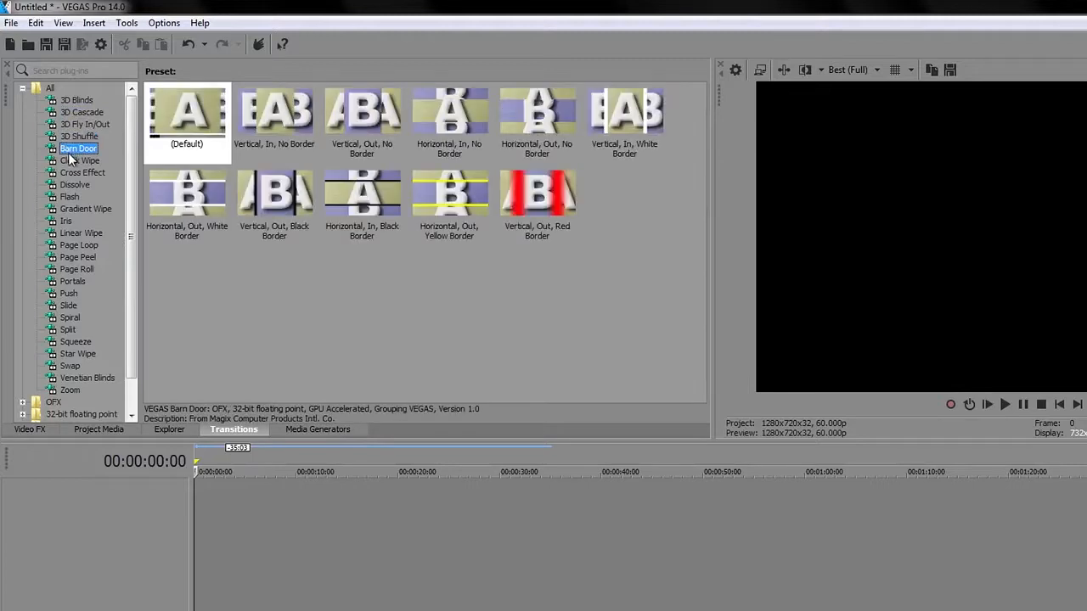
{"action": "left_click", "coordinate": [73, 161]}
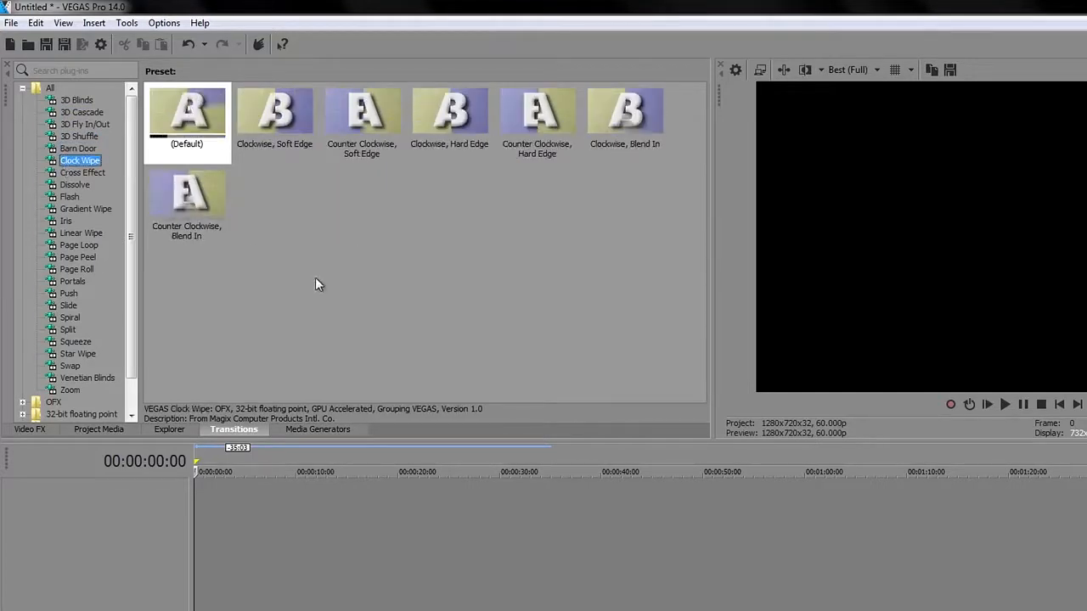
- Place the timeline cursor at 00:00:26:02 and pick up the default Clock Wipe preset
{"action": "left_click", "coordinate": [219, 498]}
{"action": "left_click", "coordinate": [460, 495]}
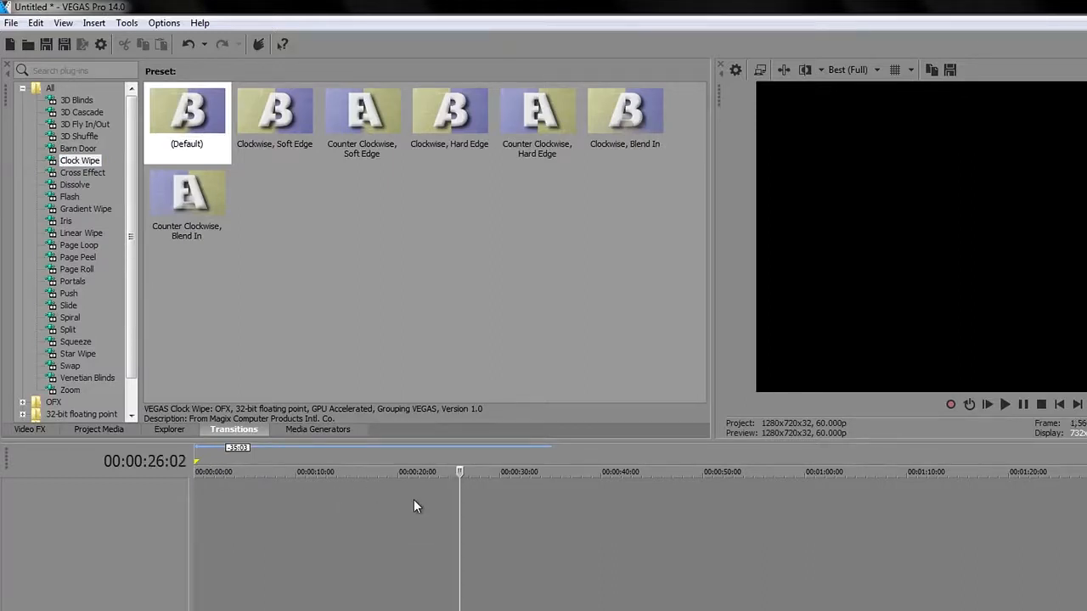
{"action": "left_click_drag", "start_coordinate": [184, 122], "coordinate": [202, 137]}
{"action": "left_click", "coordinate": [349, 326]}
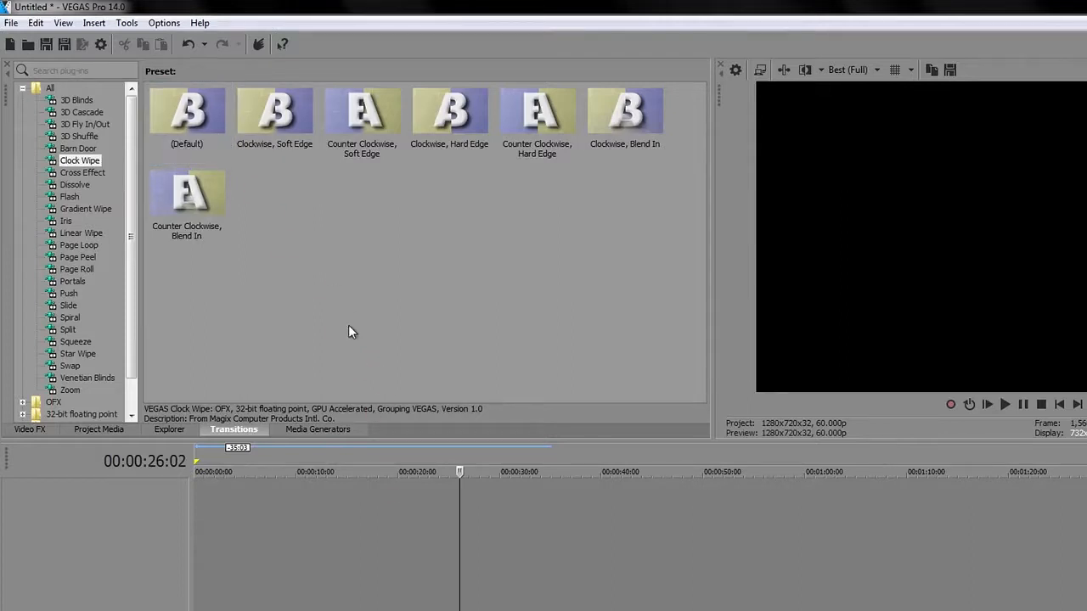
- Examine the media generators, including the (Legacy) Text and Titles & Text presets
{"action": "left_click", "coordinate": [336, 429]}
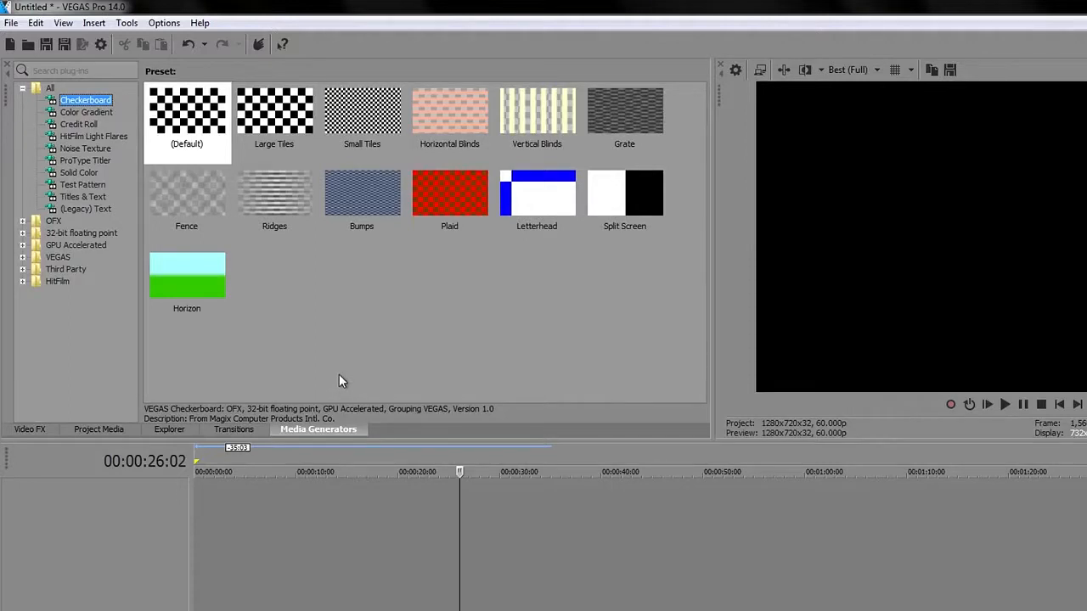
{"action": "left_click", "coordinate": [65, 209]}
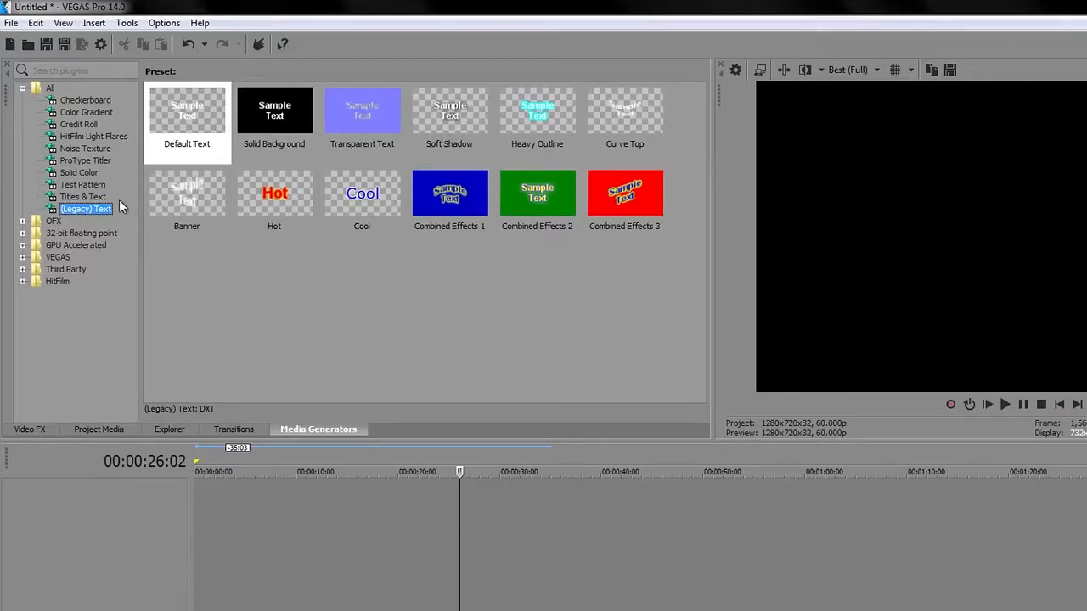
{"action": "left_click", "coordinate": [79, 201]}
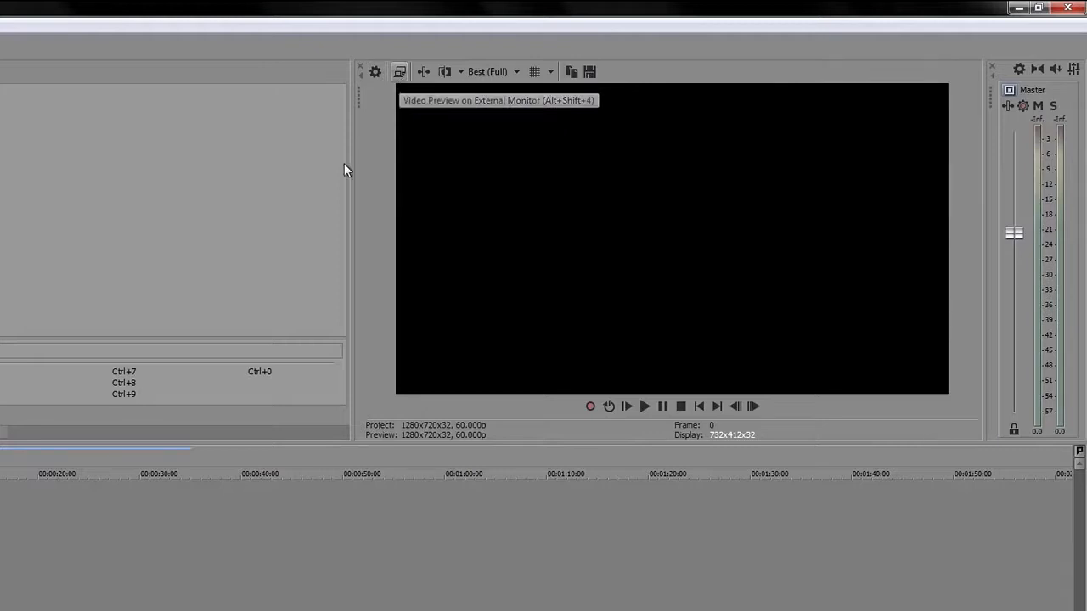
- View the video preview in full screen and return to the editing workspace
{"action": "left_click", "coordinate": [400, 73]}
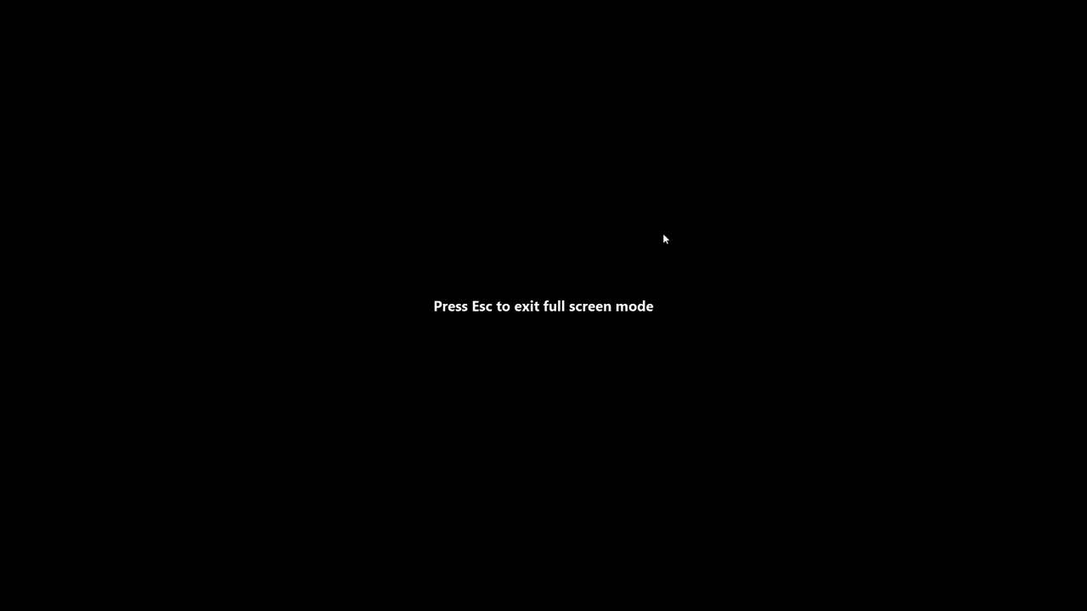
{"action": "key", "text": "Escape"}
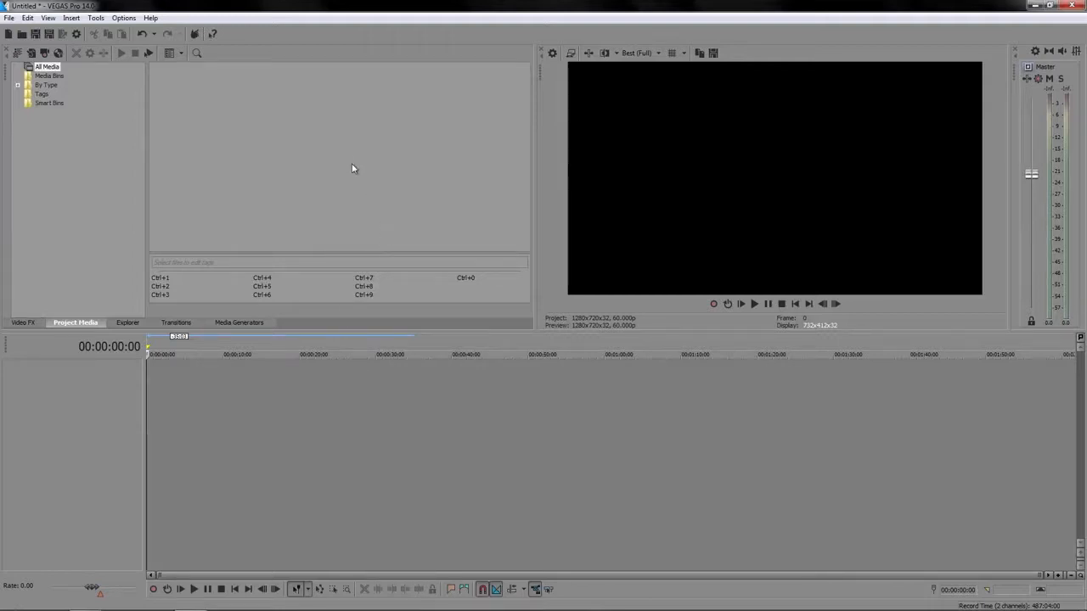
{"action": "left_click", "coordinate": [9, 18]}
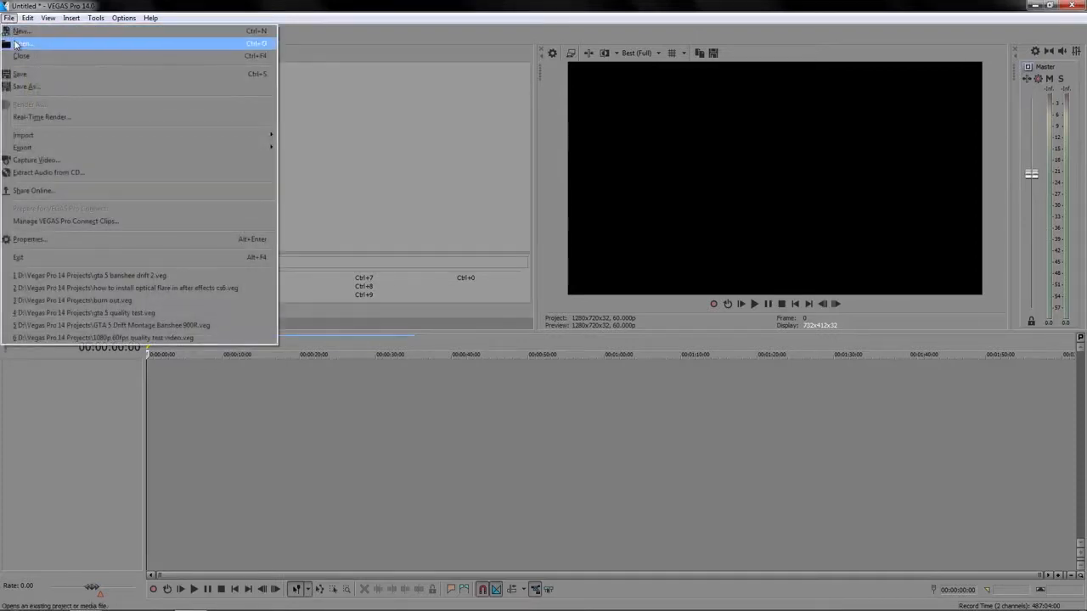
{"action": "left_click", "coordinate": [194, 4]}
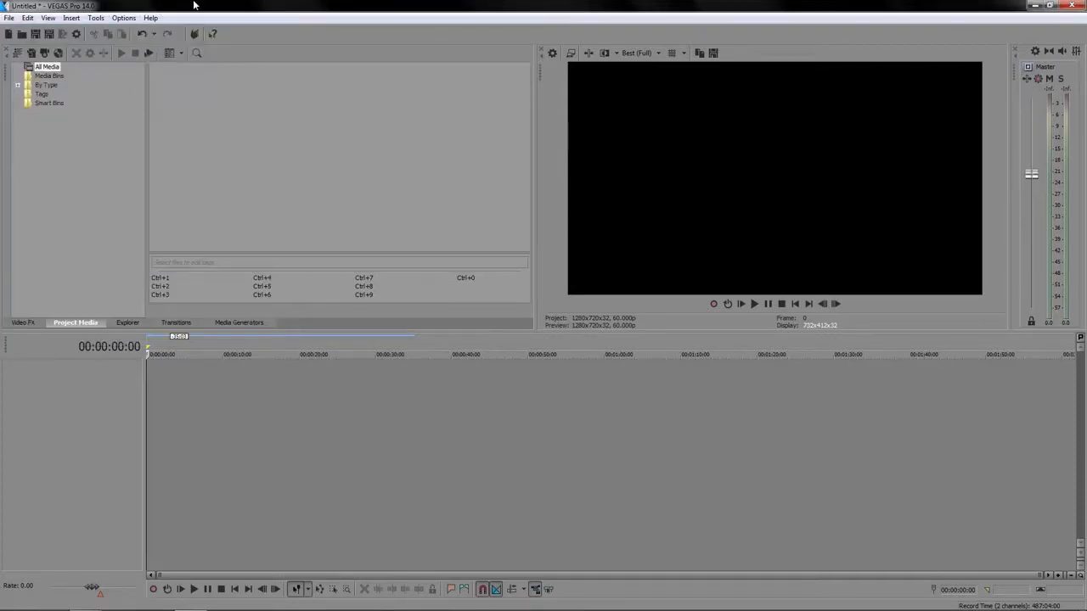
- Add the clip gta 5 quality test 3.mp4 from its Windows folder to the timeline start and place the cursor at 00:00:04:08
{"action": "left_click", "coordinate": [84, 600]}
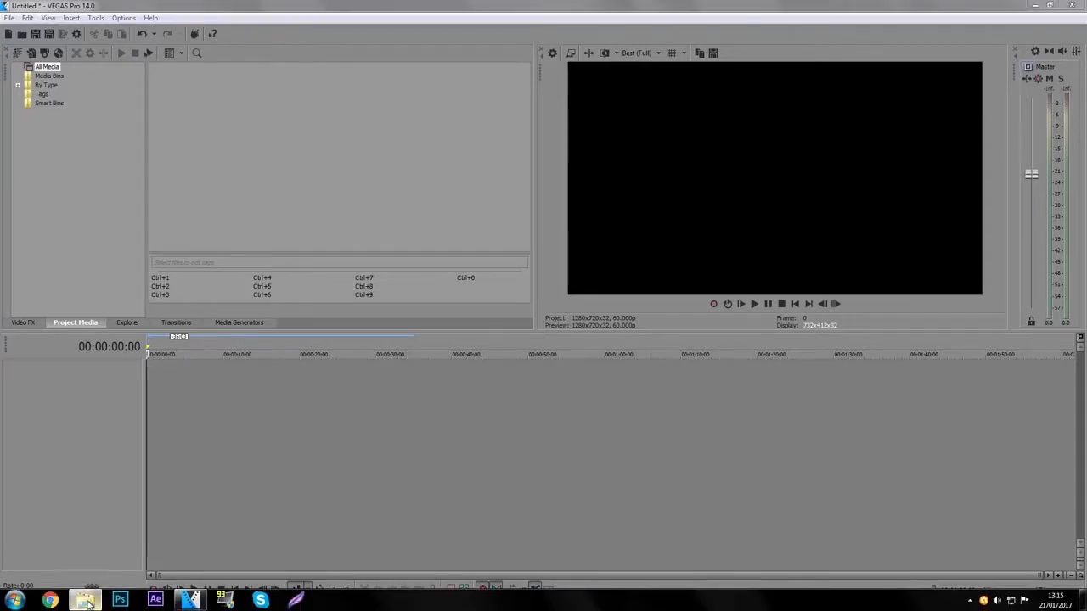
{"action": "left_click_drag", "start_coordinate": [754, 338], "coordinate": [140, 388]}
{"action": "left_click", "coordinate": [179, 386]}
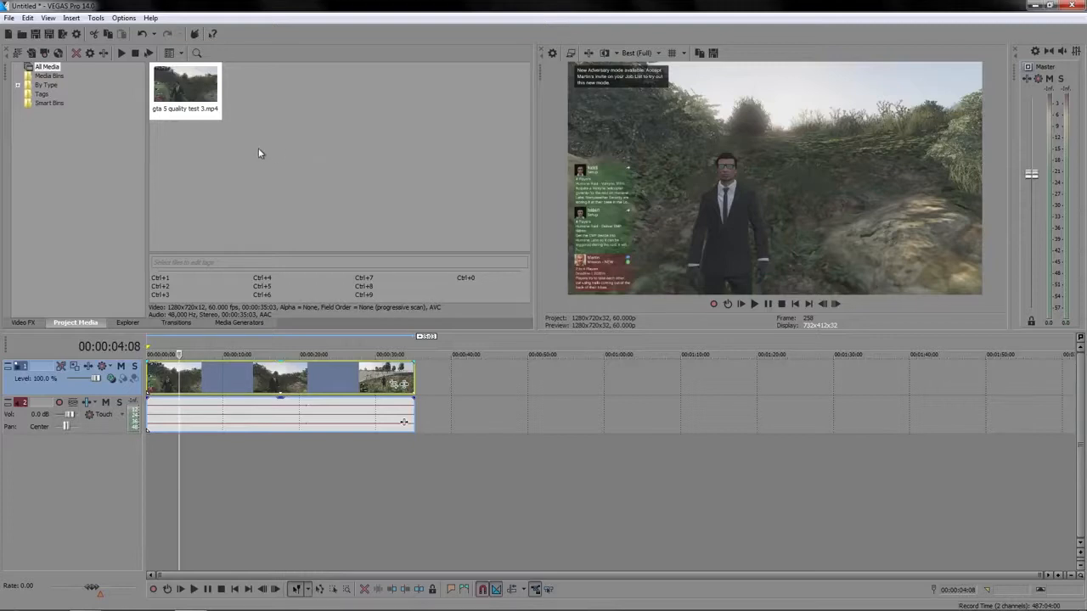
{"action": "left_click", "coordinate": [403, 194]}
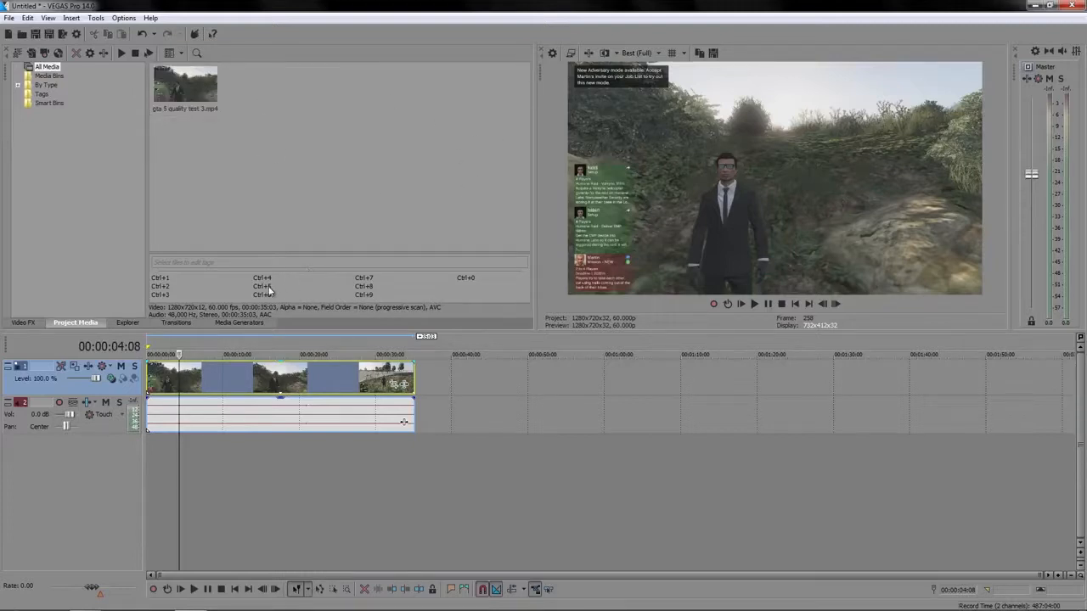
- Disable resampling for the gta 5 quality test 3 video clip in its event properties
{"action": "right_click", "coordinate": [221, 382]}
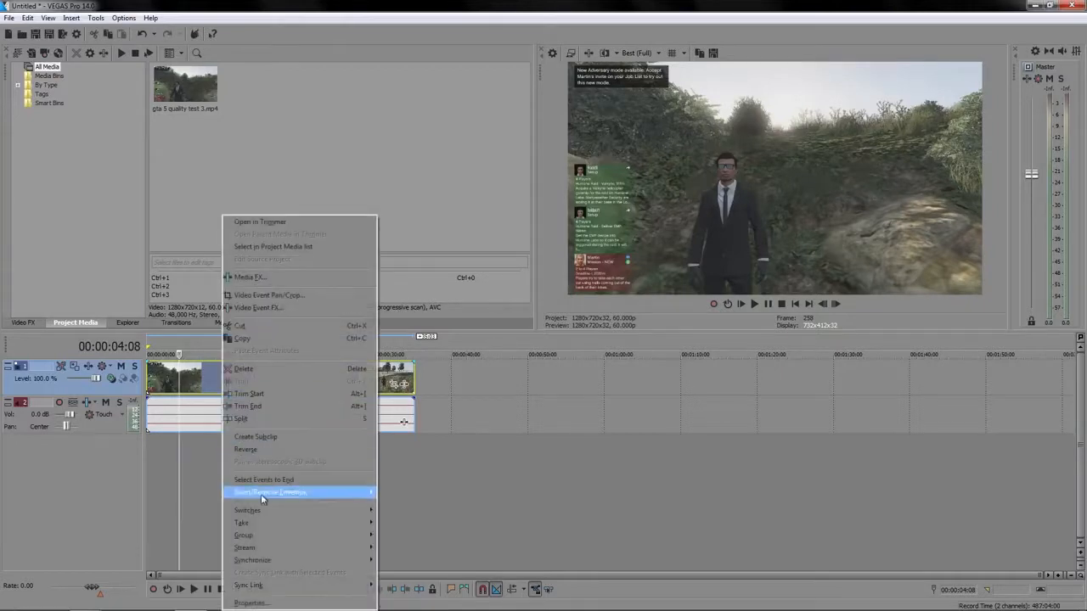
{"action": "left_click", "coordinate": [272, 604]}
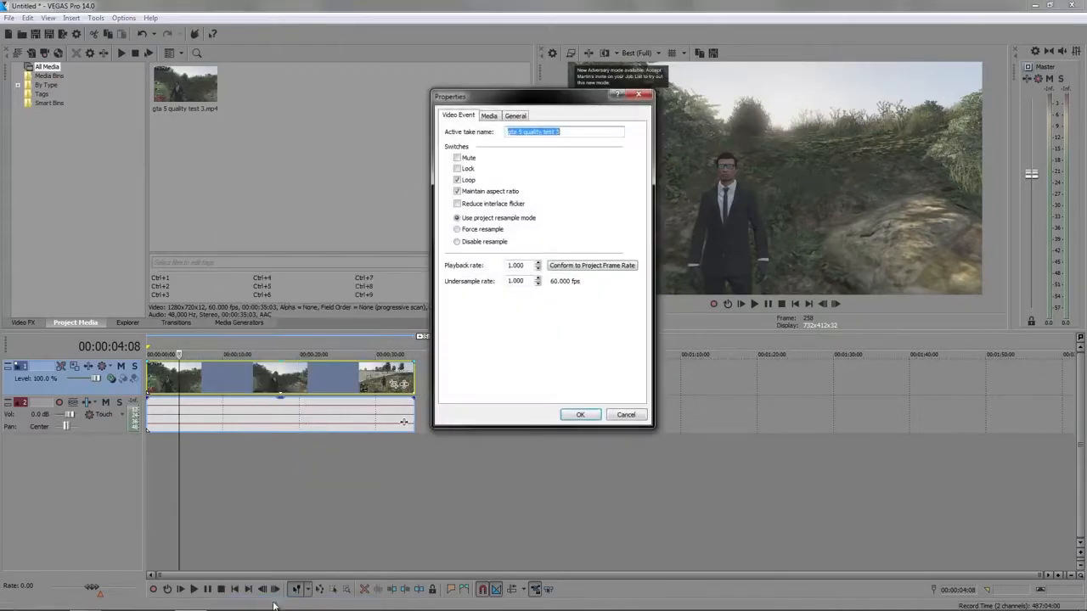
{"action": "left_click", "coordinate": [491, 248]}
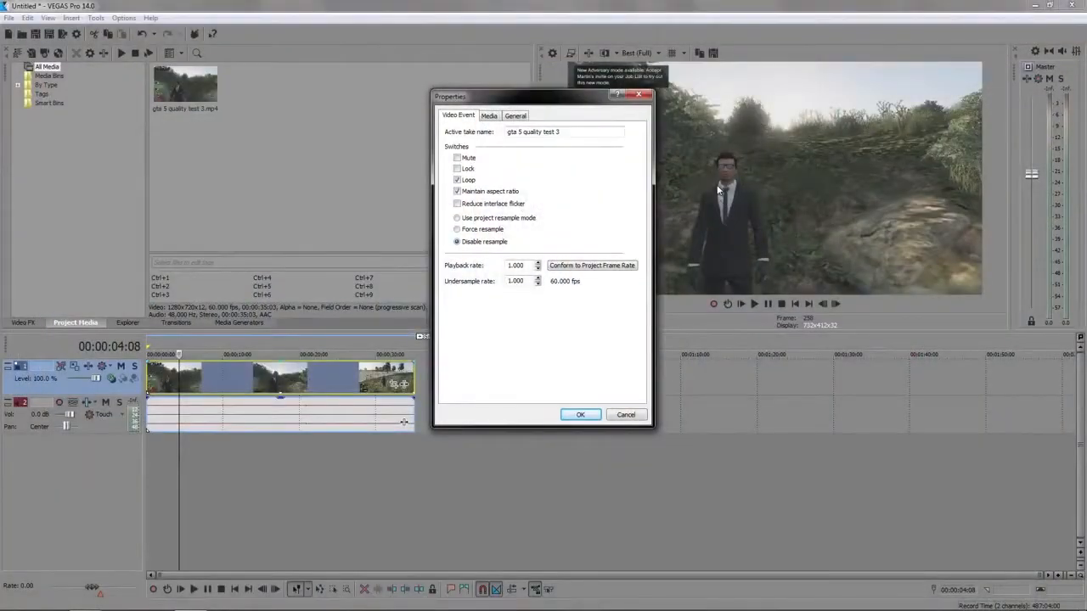
{"action": "key", "text": "Return"}
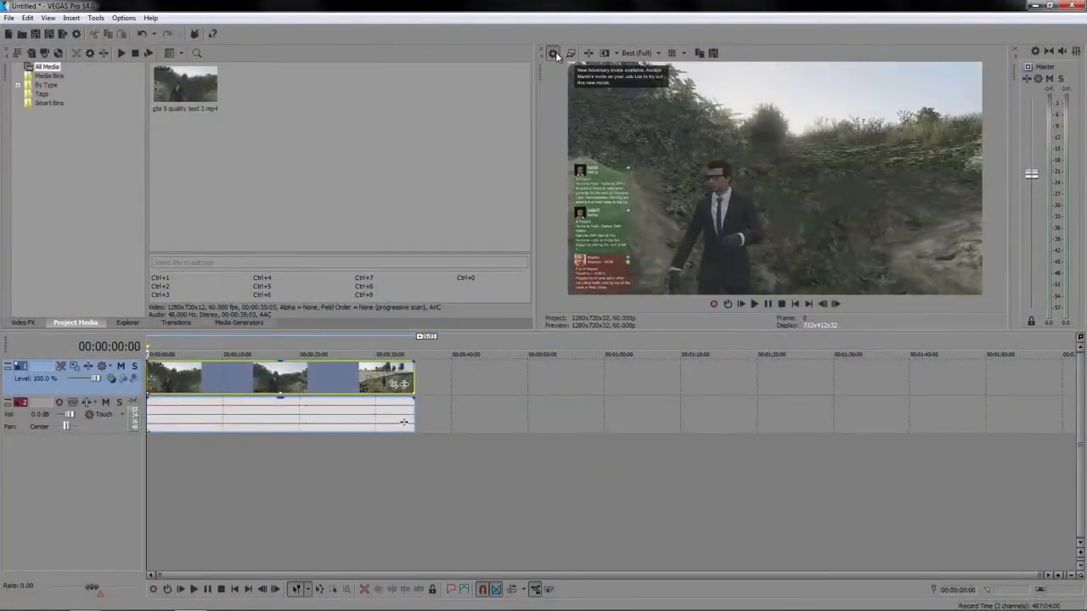
- Set the project's resample mode to Disable resample and start all new projects with these settings
{"action": "left_click", "coordinate": [554, 53]}
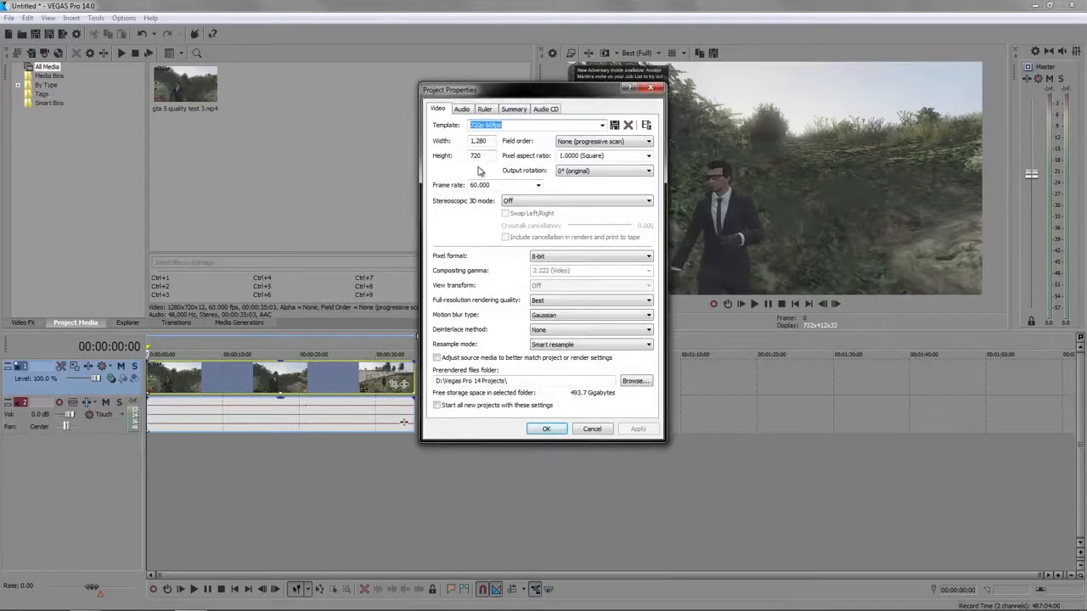
{"action": "left_click", "coordinate": [544, 347]}
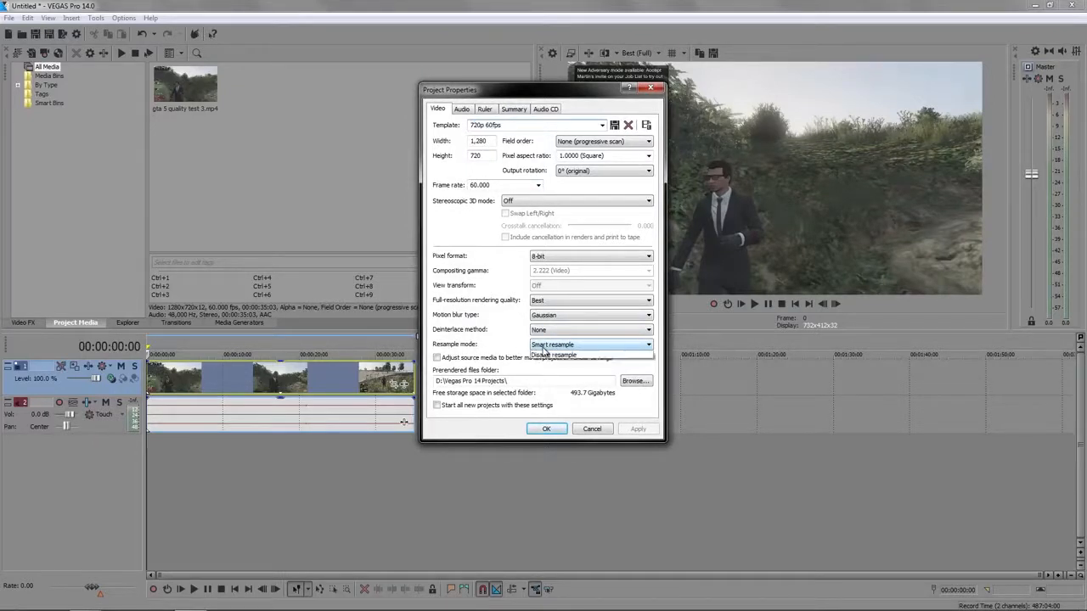
{"action": "left_click", "coordinate": [558, 371]}
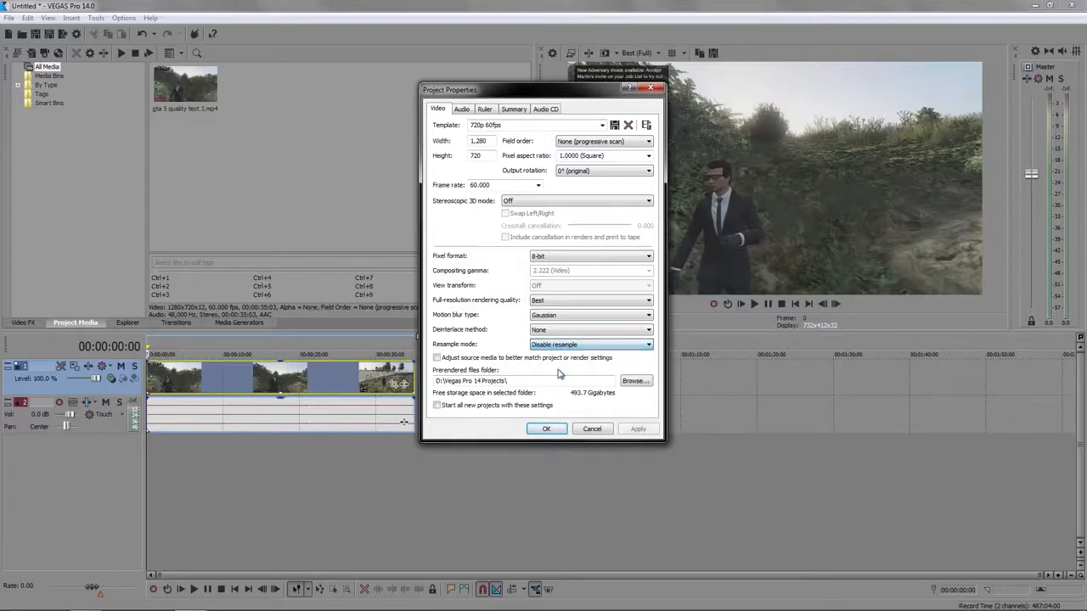
{"action": "left_click", "coordinate": [438, 406]}
{"action": "left_click", "coordinate": [639, 429]}
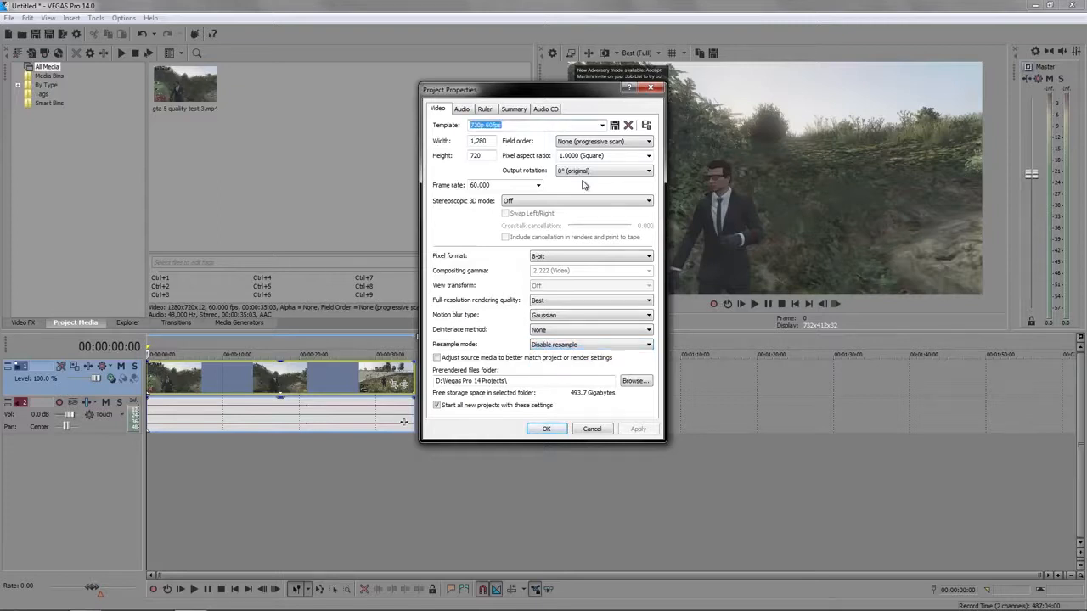
- Review the available project video templates, keep 720p 60fps, and close the project properties
{"action": "left_click", "coordinate": [602, 126]}
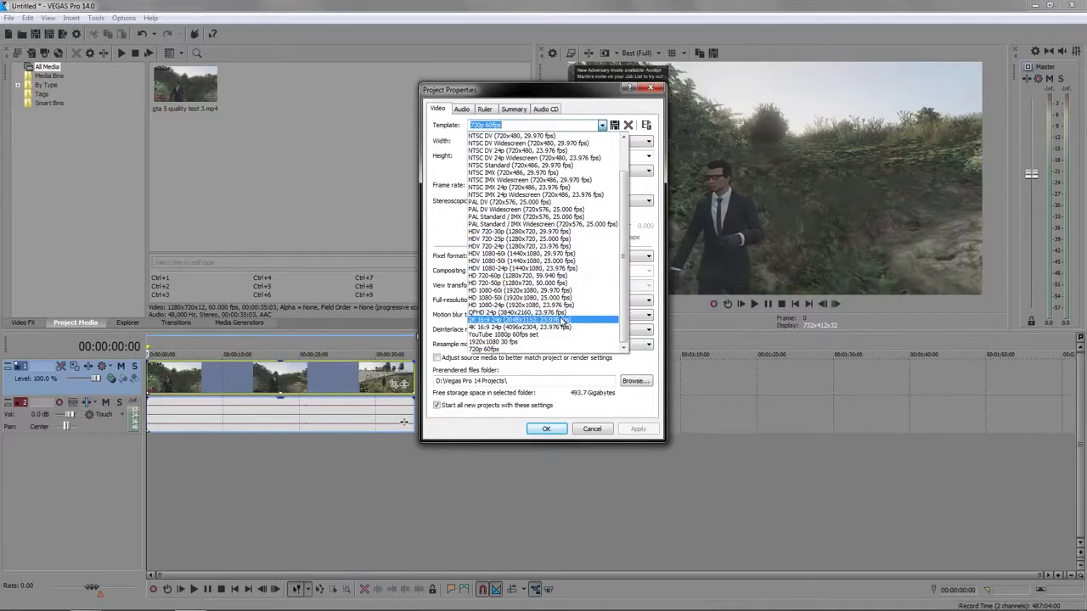
{"action": "left_click", "coordinate": [603, 128]}
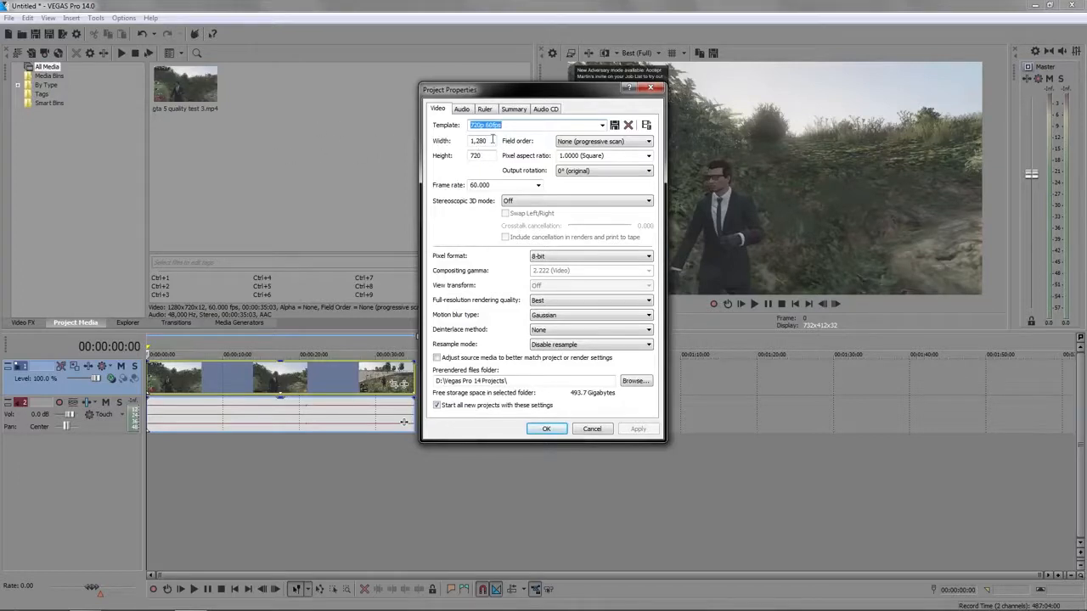
{"action": "left_click", "coordinate": [520, 126]}
{"action": "key", "text": "Return"}
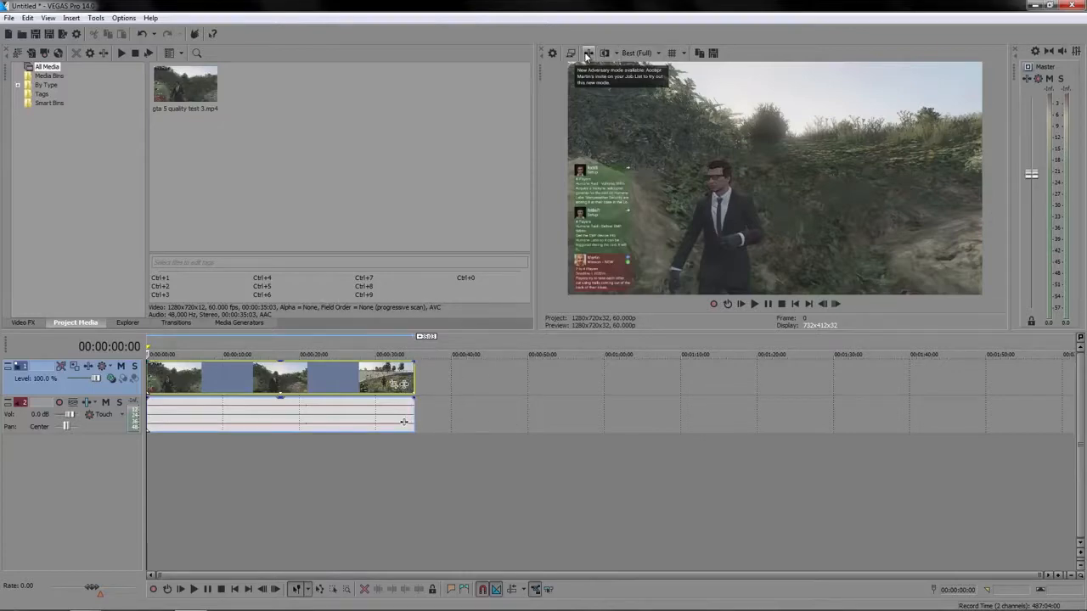
- View the video effects available for the timeline clip and leave the chooser without adding any
{"action": "left_click", "coordinate": [405, 386]}
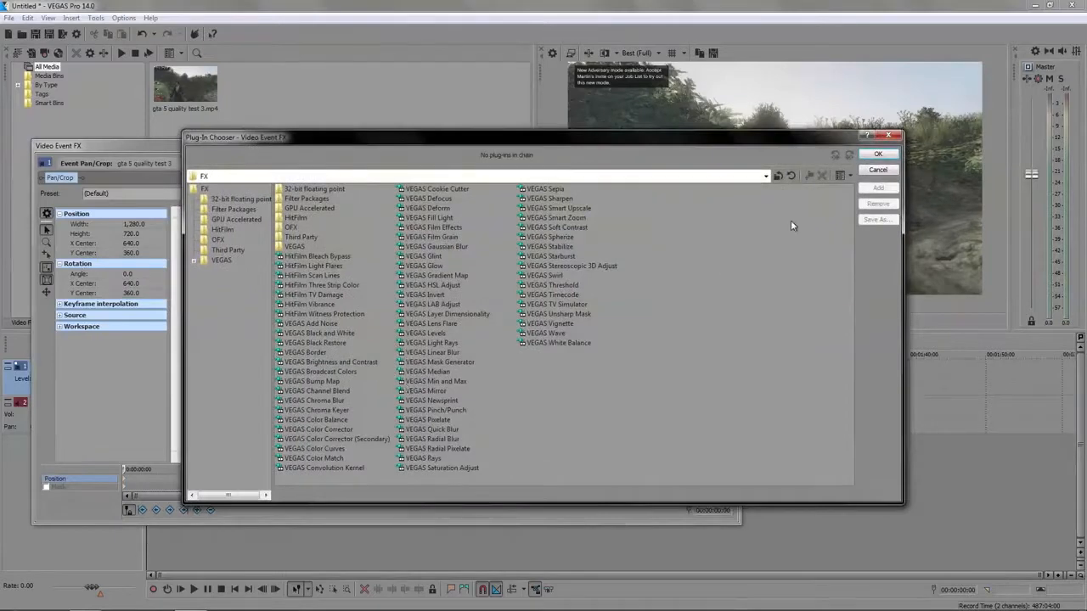
{"action": "left_click", "coordinate": [870, 172]}
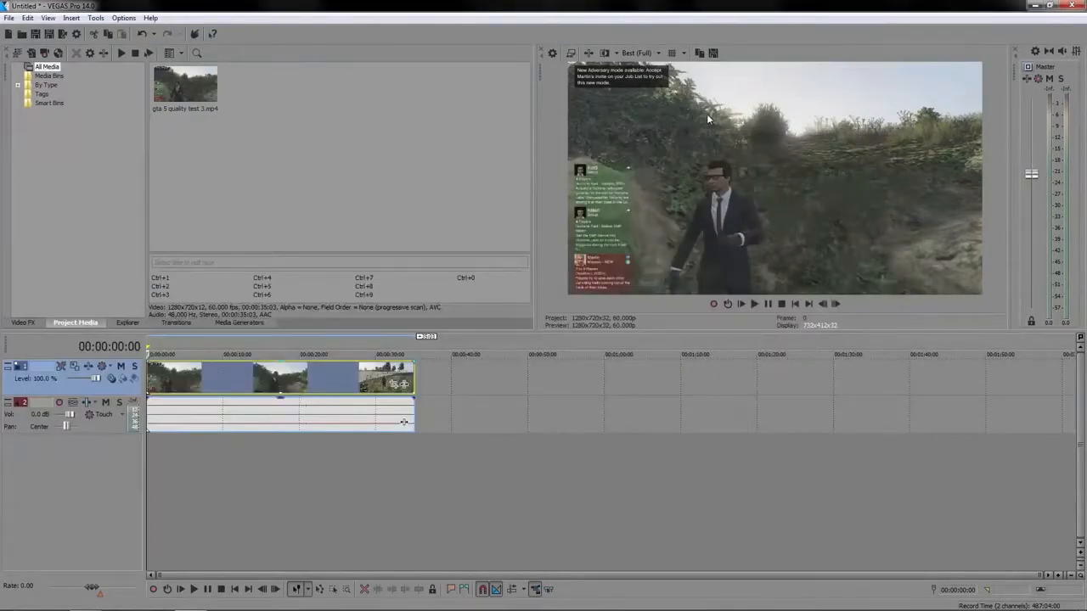
- Try the Draft (Quarter) preview quality and return the video preview to Best (Full)
{"action": "left_click", "coordinate": [647, 55]}
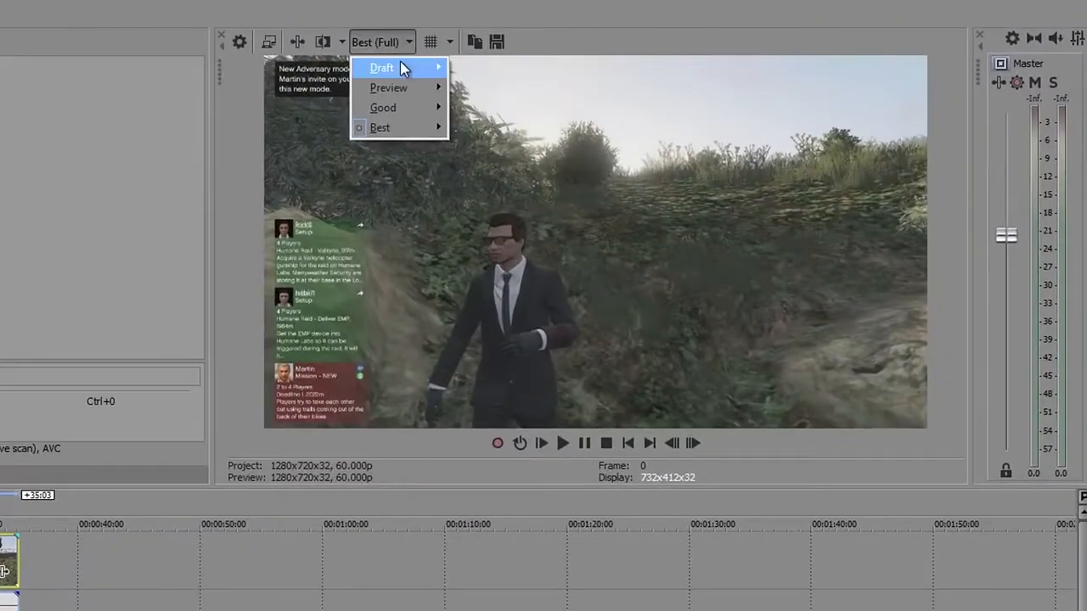
{"action": "mouse_move", "coordinate": [403, 68]}
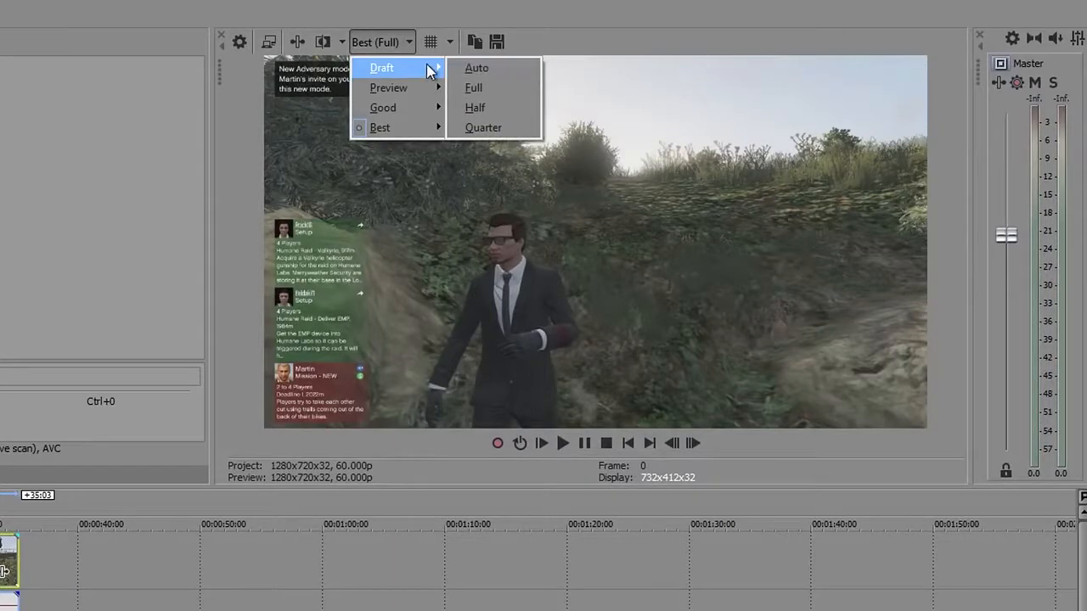
{"action": "left_click", "coordinate": [498, 130]}
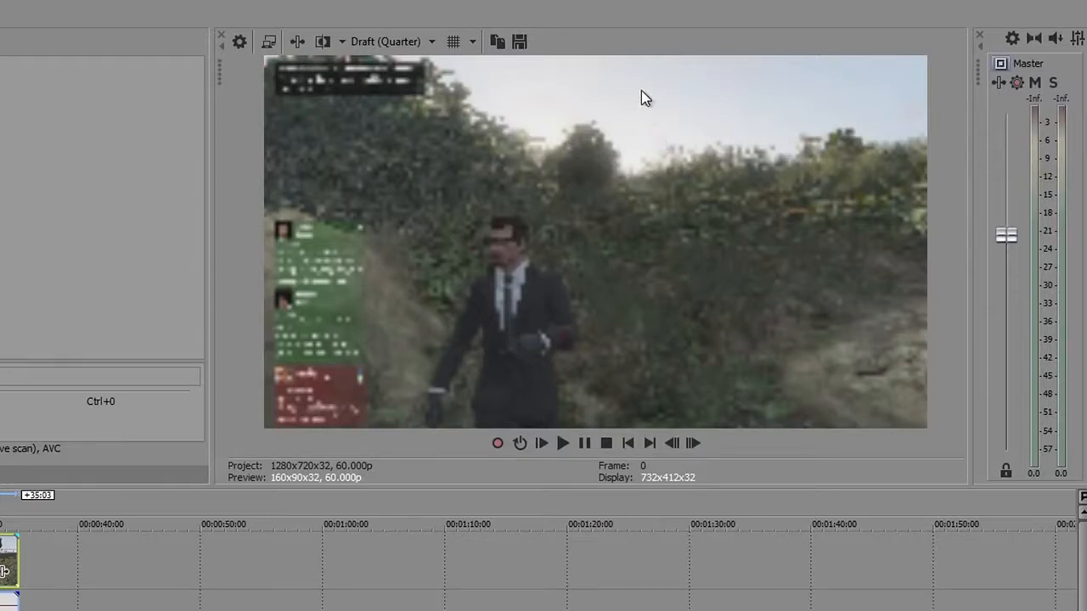
{"action": "left_click", "coordinate": [418, 42]}
{"action": "mouse_move", "coordinate": [391, 129]}
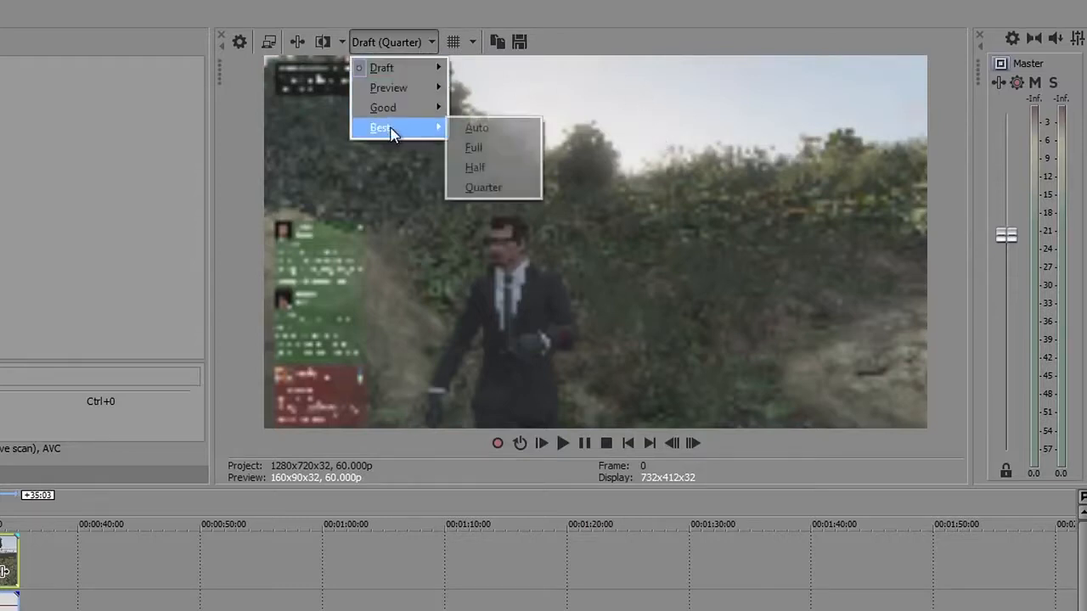
{"action": "left_click", "coordinate": [463, 145]}
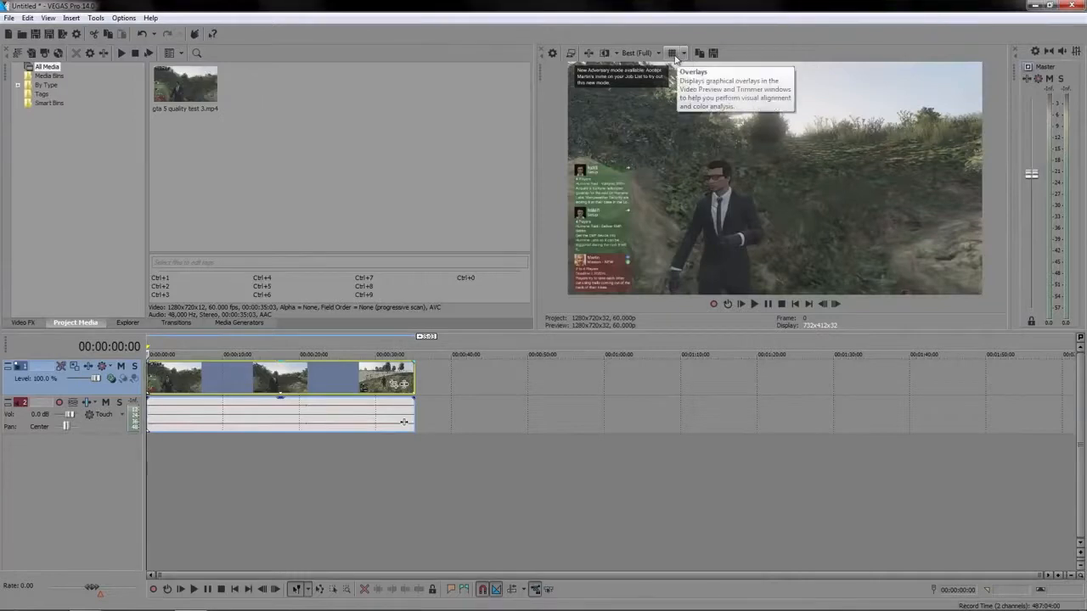
- Examine the preview overlay options and the snapshot saving dialog without applying or saving anything
{"action": "left_click", "coordinate": [682, 55]}
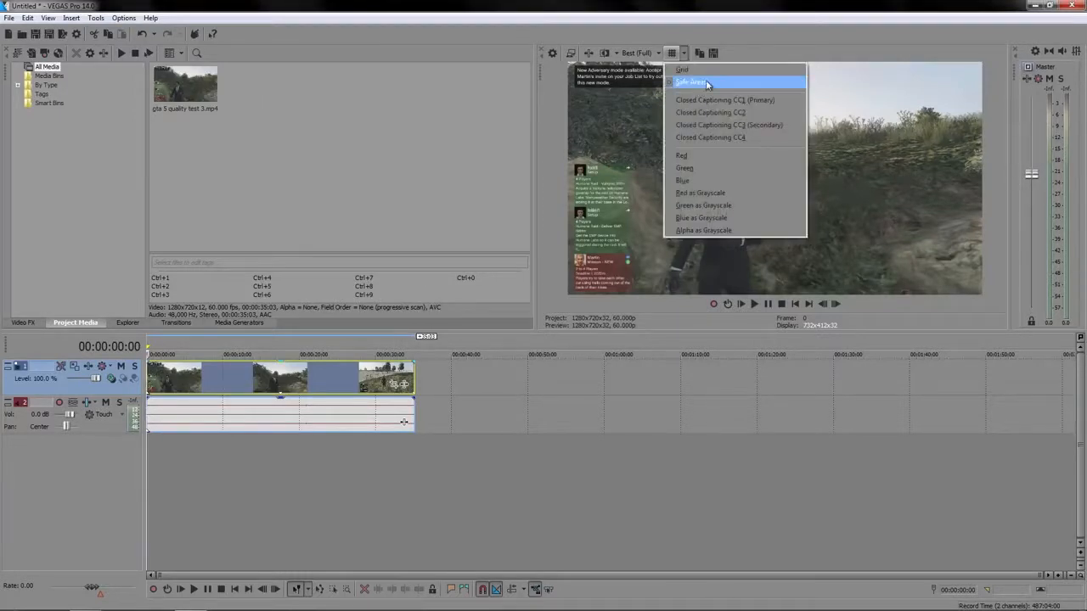
{"action": "left_click", "coordinate": [741, 53]}
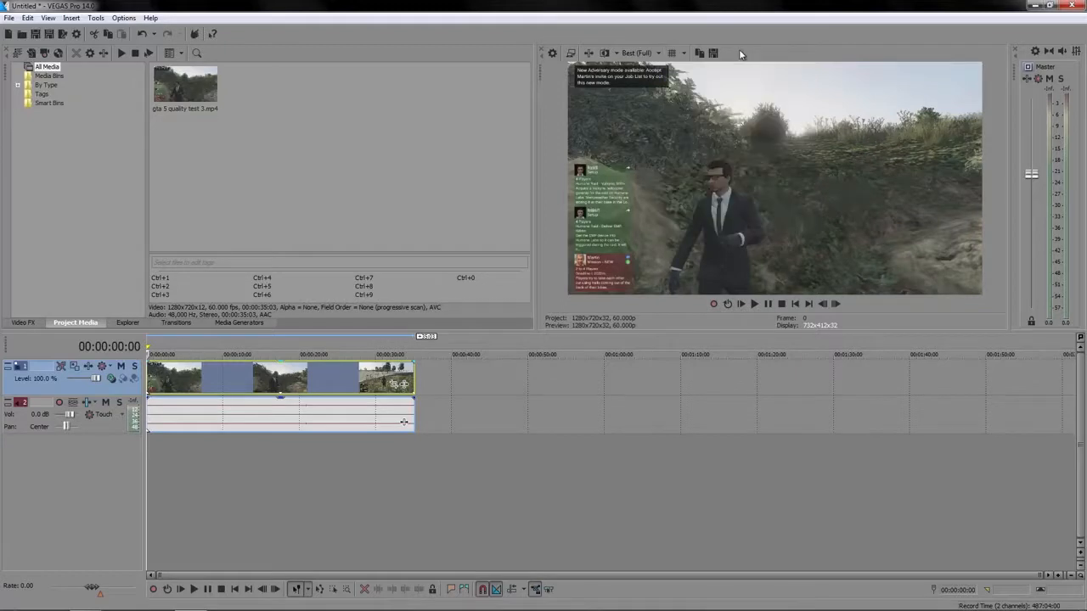
{"action": "left_click", "coordinate": [684, 54]}
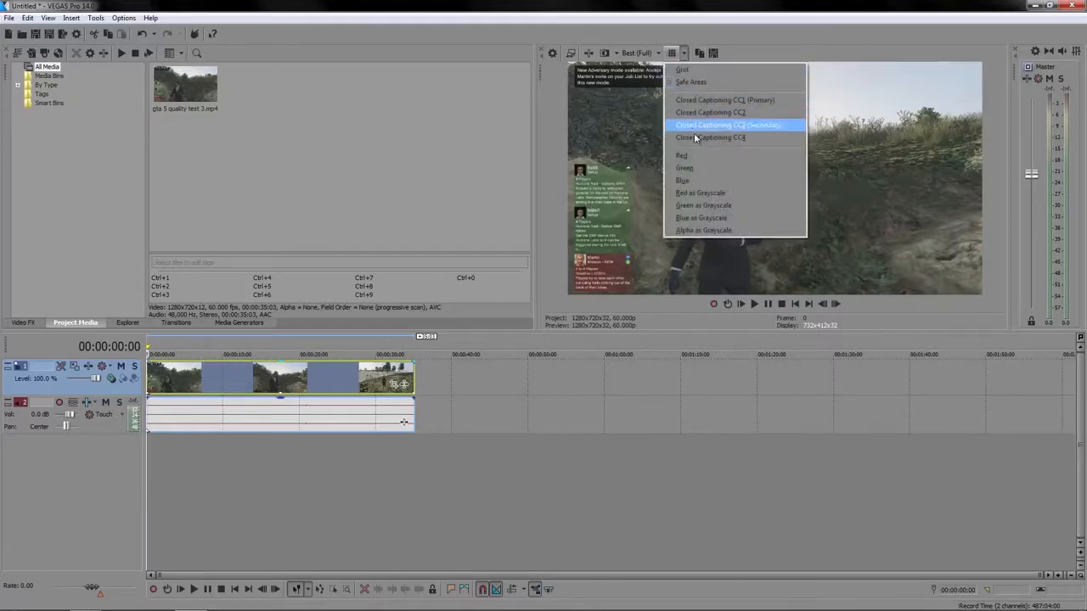
{"action": "left_click", "coordinate": [735, 58]}
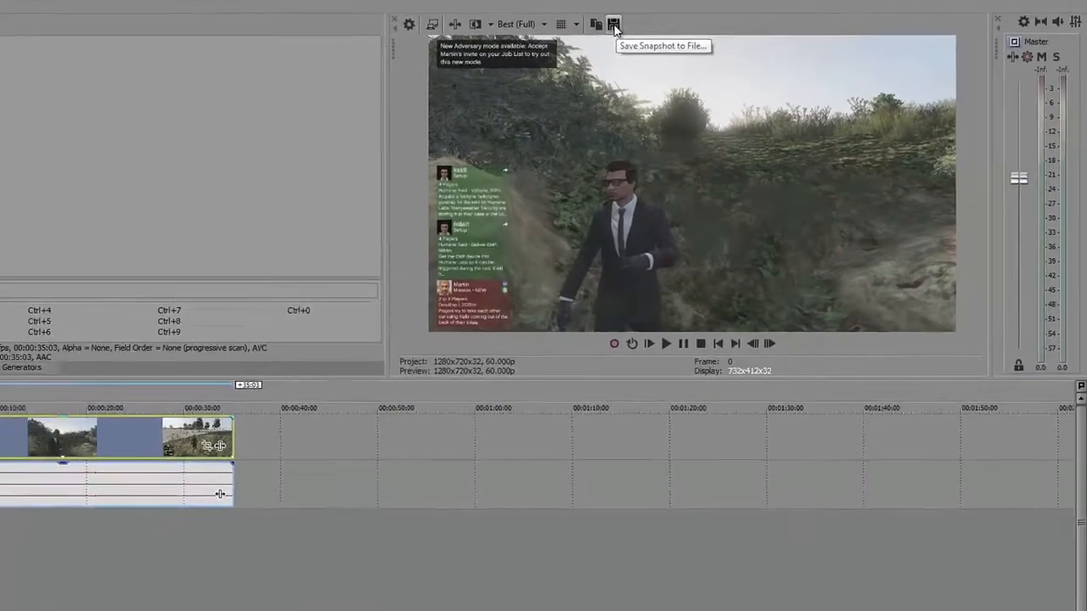
{"action": "left_click", "coordinate": [613, 23]}
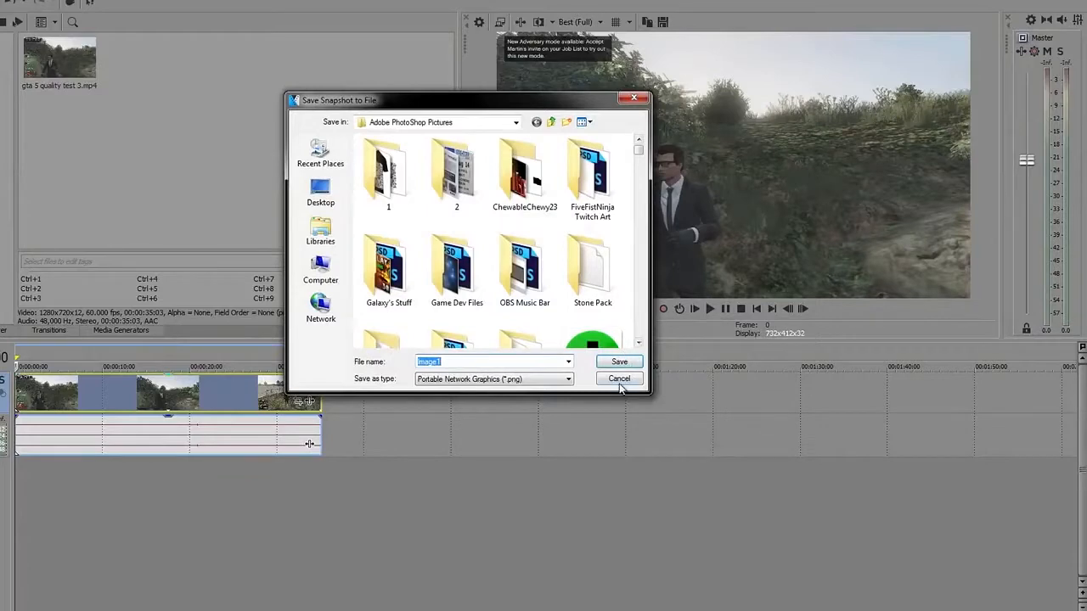
{"action": "left_click", "coordinate": [619, 381]}
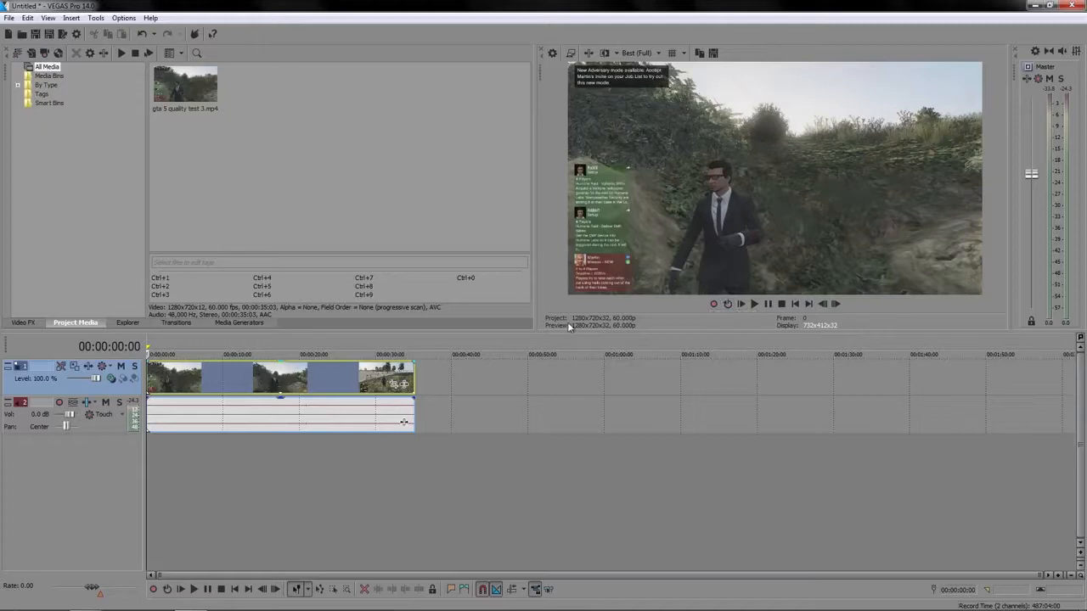
- Deselect the clip and mark its full length on the timeline as the loop region
{"action": "double_click", "coordinate": [246, 466]}
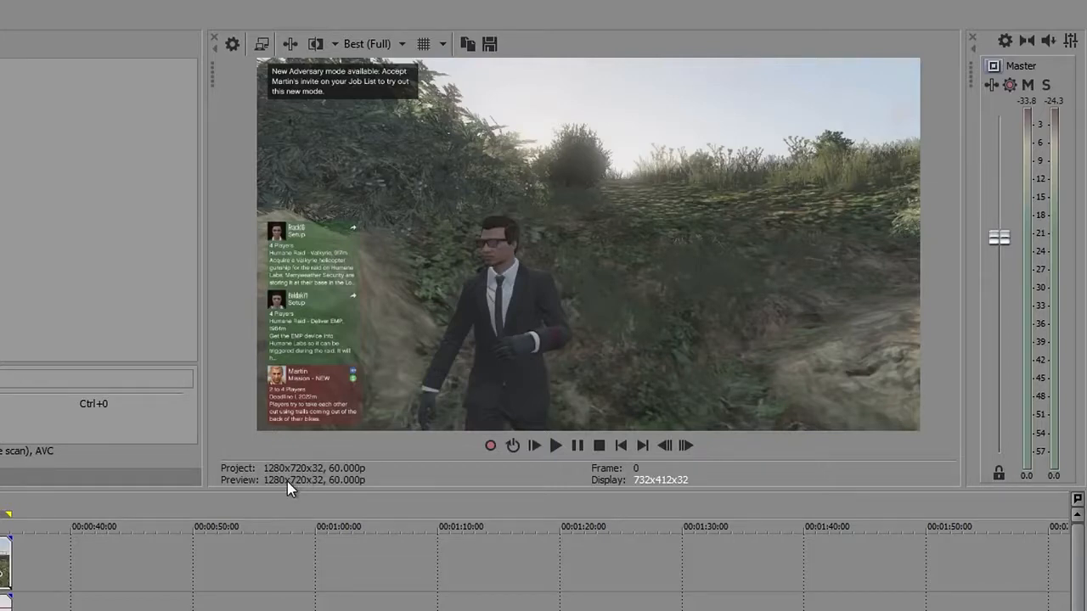
- Compare the preview resolution at Draft (Quarter) with the project resolution and restore Best (Full) quality
{"action": "left_click", "coordinate": [376, 44]}
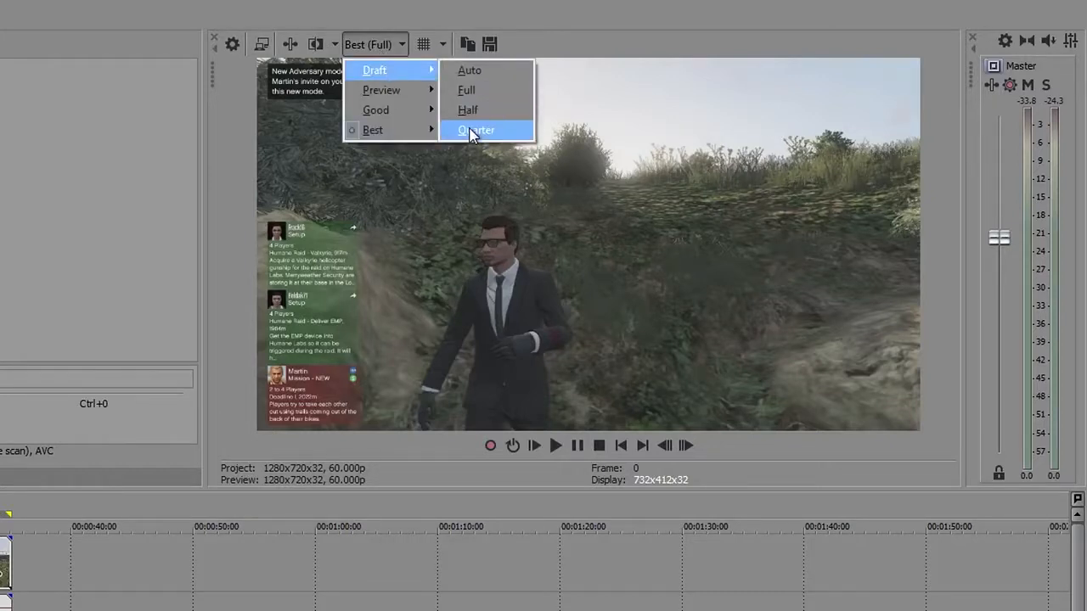
{"action": "left_click", "coordinate": [473, 130]}
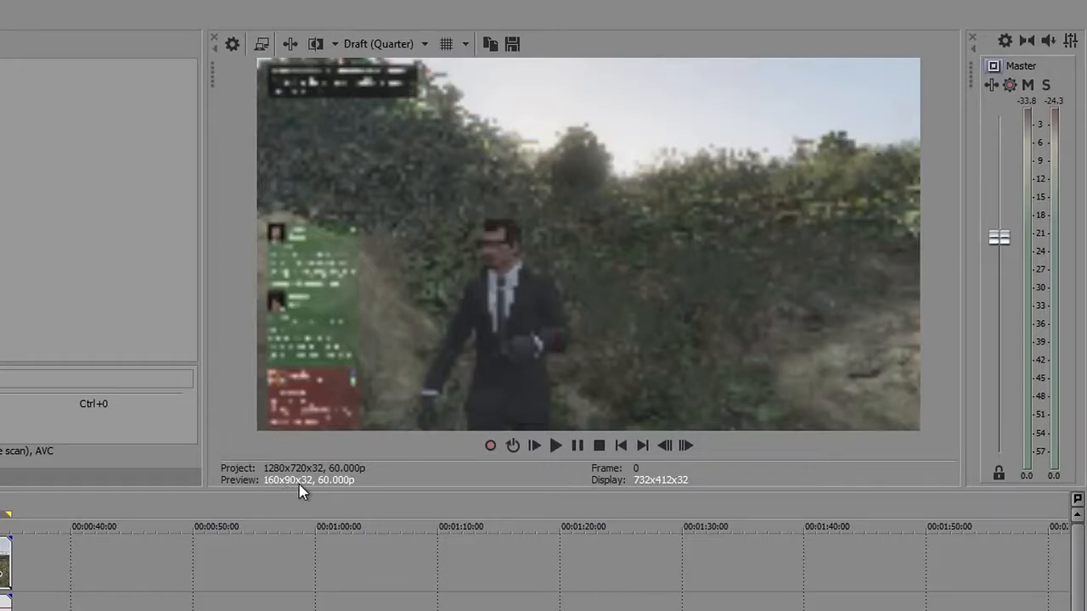
{"action": "left_click", "coordinate": [380, 44]}
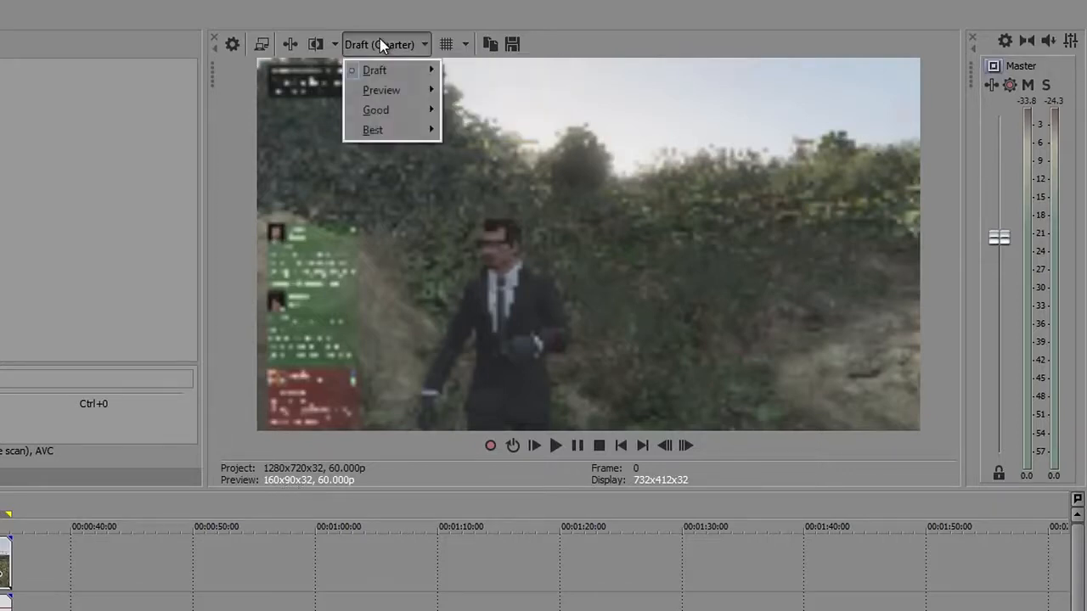
{"action": "mouse_move", "coordinate": [376, 132]}
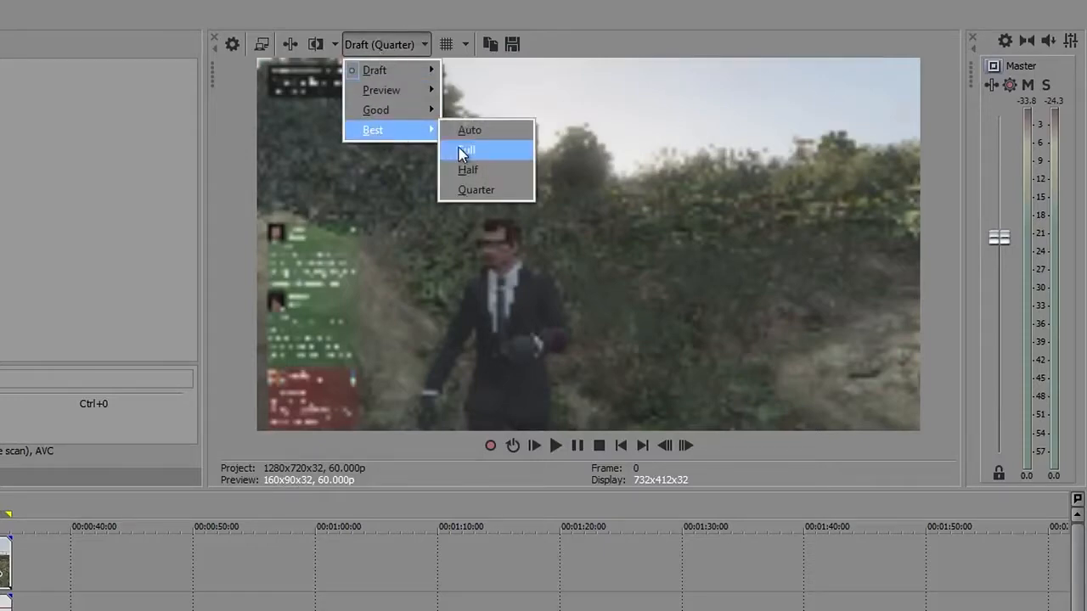
{"action": "left_click", "coordinate": [461, 150]}
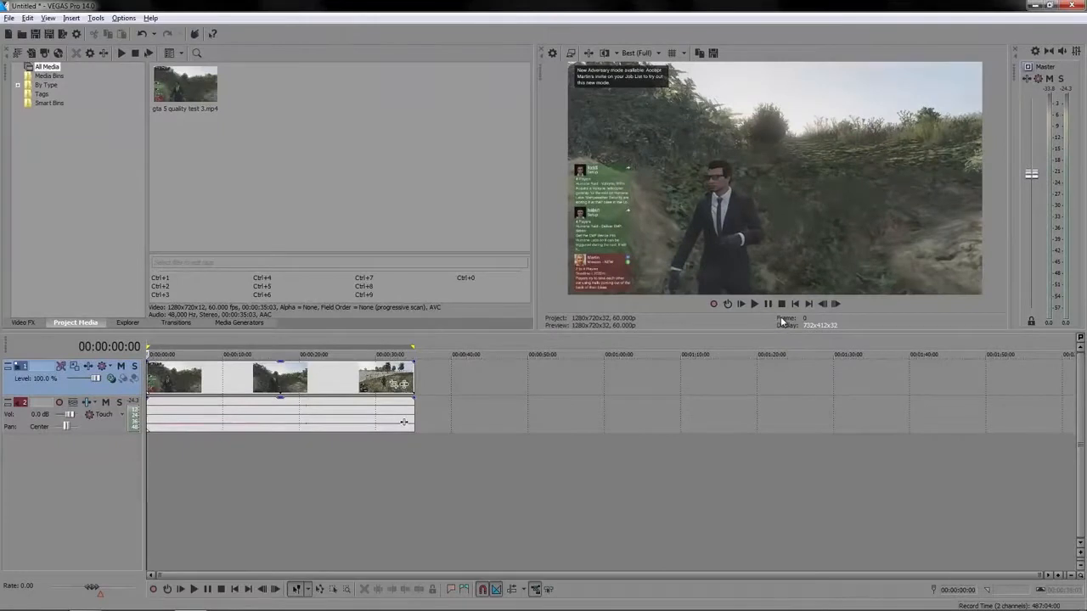
- Advance the preview frame by frame from 00:00:22:09 to 00:00:22:25 and return the cursor to the project start
{"action": "left_click", "coordinate": [317, 386]}
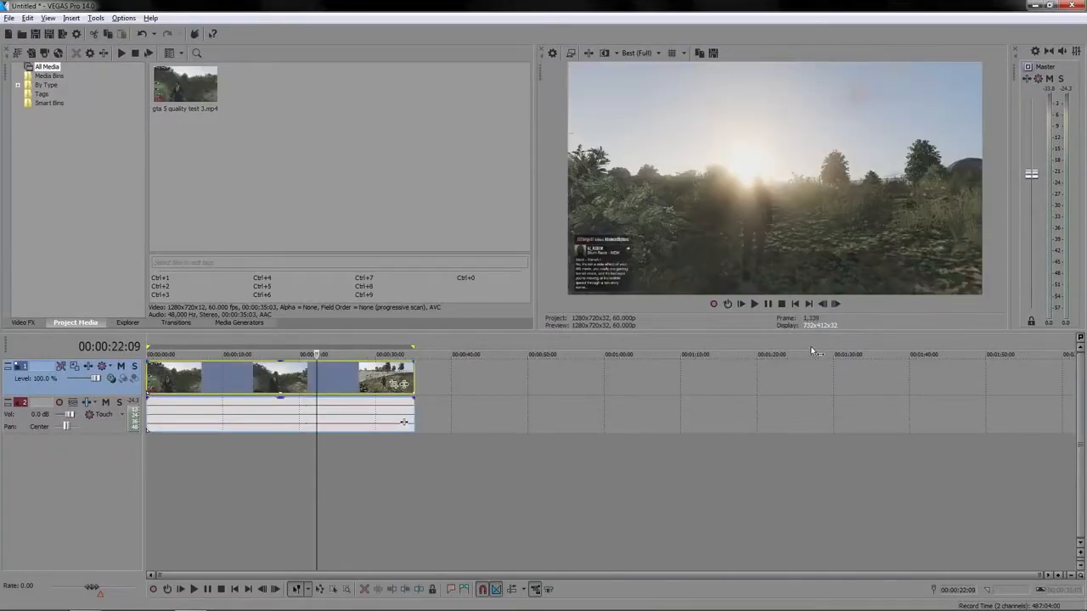
{"action": "left_click", "coordinate": [837, 304]}
{"action": "left_click", "coordinate": [836, 304]}
{"action": "left_click", "coordinate": [836, 305]}
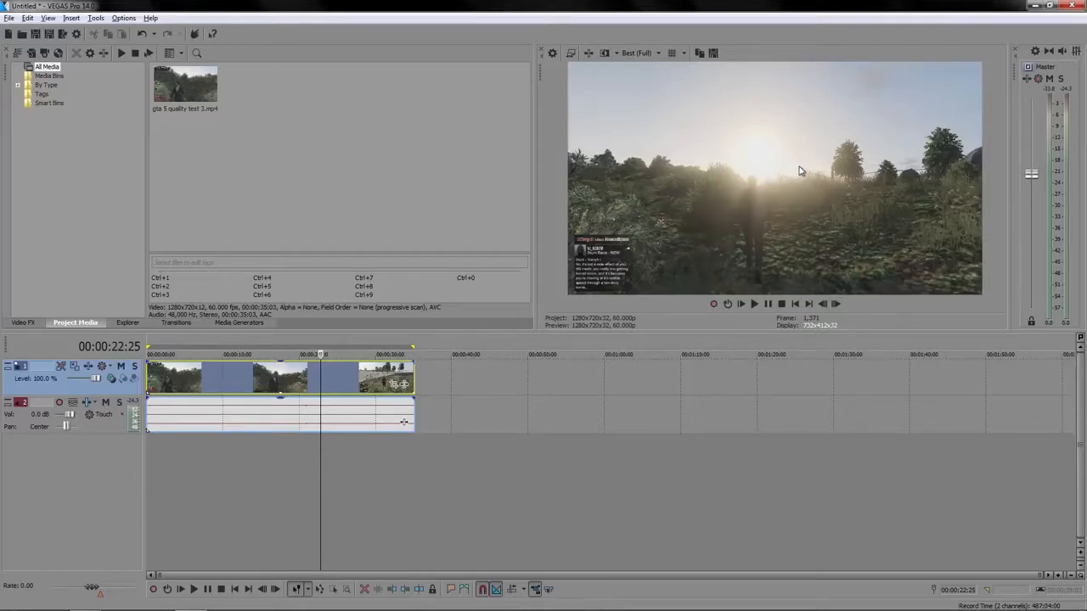
{"action": "key", "text": "Home"}
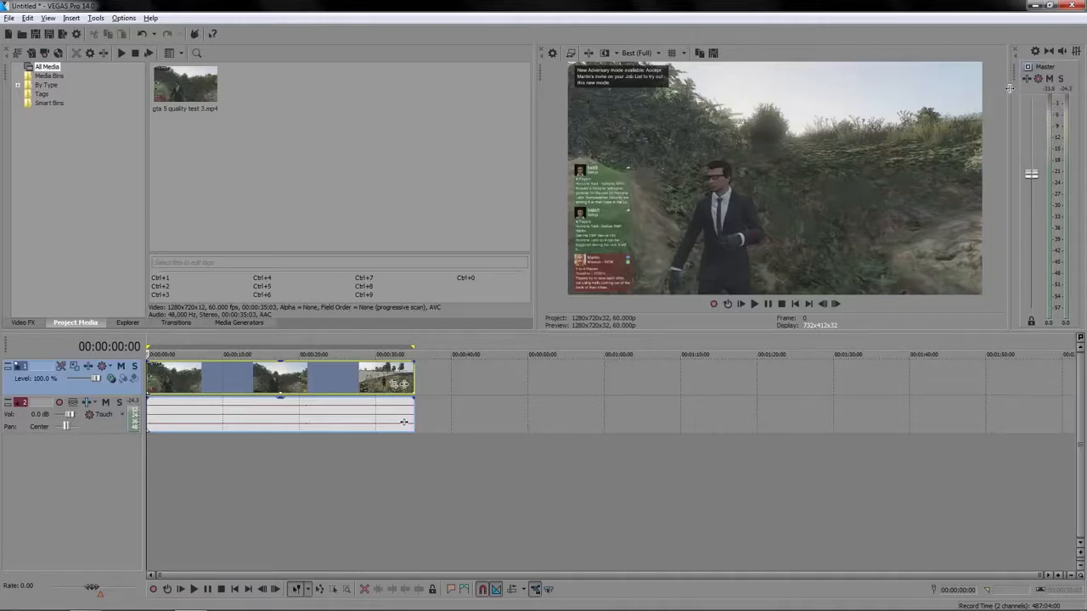
- Widen the Master Bus area and try lowering the master output fader
{"action": "left_click_drag", "start_coordinate": [1009, 87], "coordinate": [991, 101]}
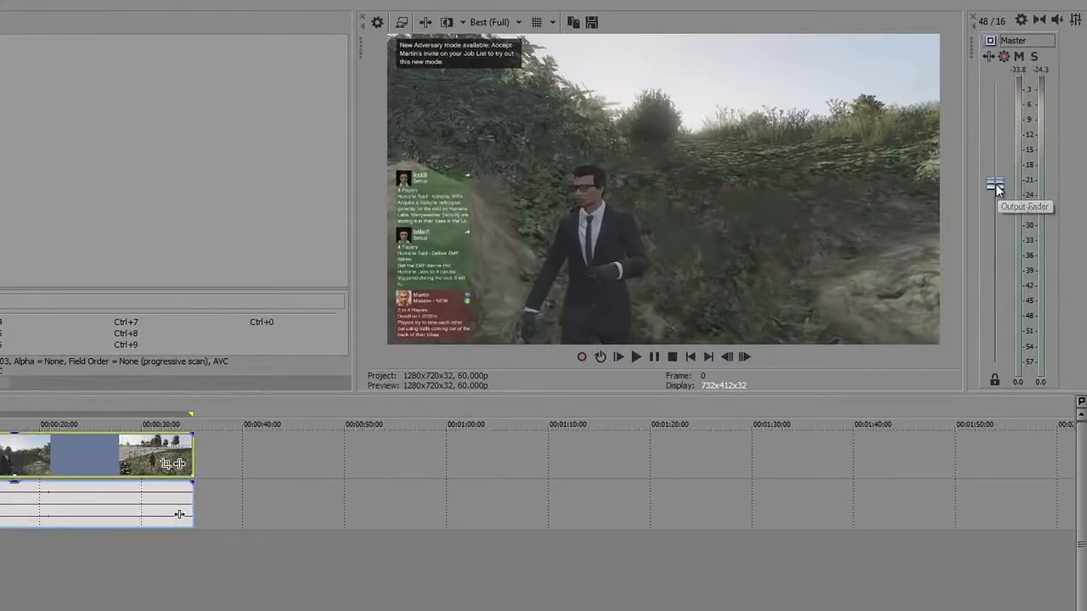
{"action": "left_click_drag", "start_coordinate": [996, 189], "coordinate": [998, 215]}
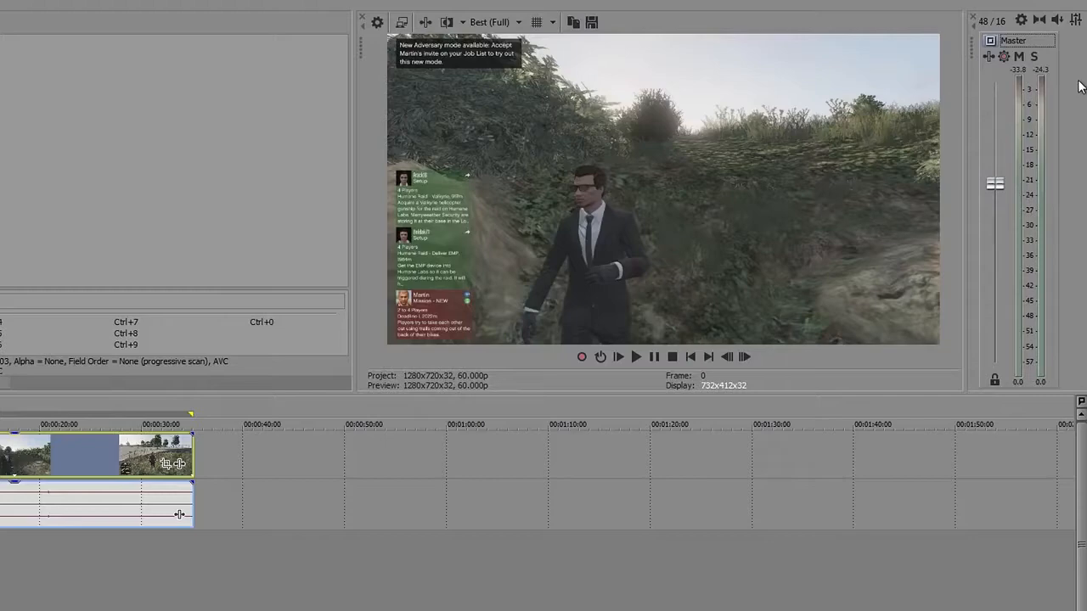
{"action": "left_click", "coordinate": [1023, 20]}
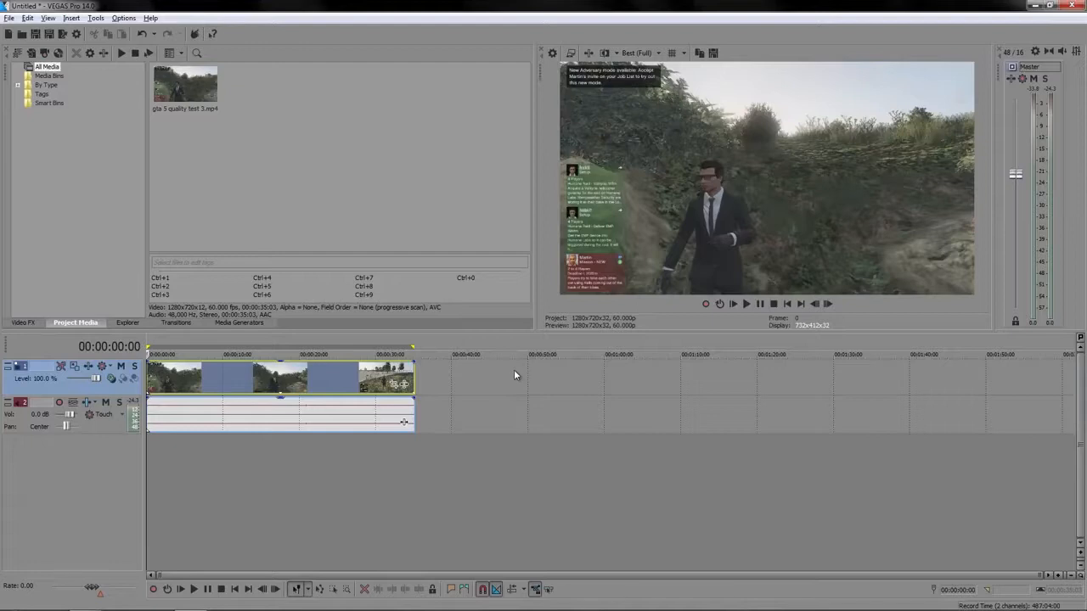
- Place the cursor at several points on the empty timeline past the clip, including 00:01:16:09, 00:00:59:14 and 00:00:45:23
{"action": "left_click", "coordinate": [468, 375]}
{"action": "left_click", "coordinate": [617, 387]}
{"action": "left_click", "coordinate": [729, 375]}
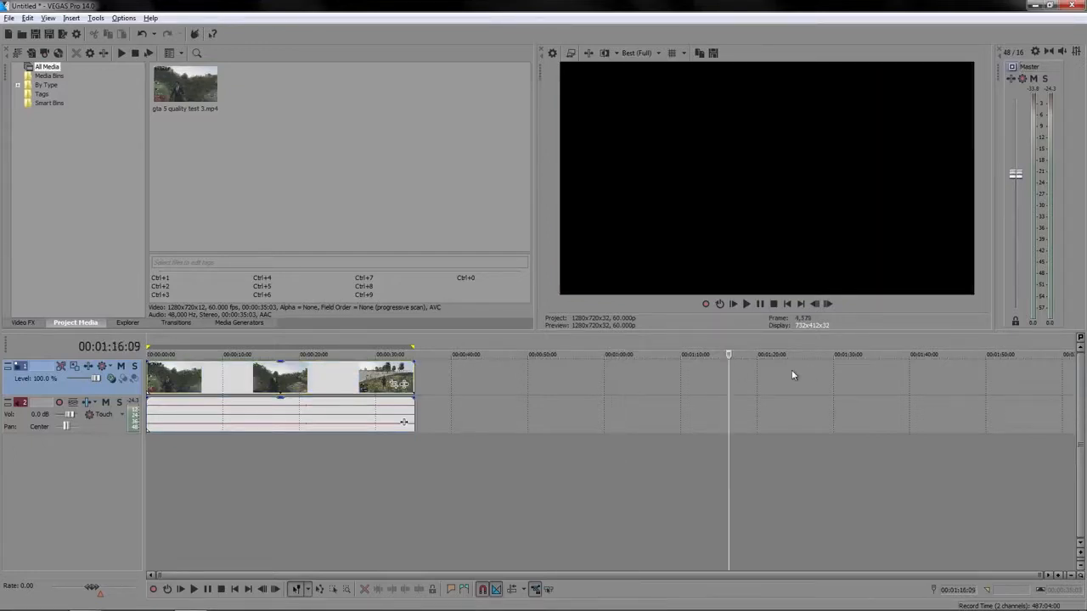
{"action": "left_click", "coordinate": [851, 377]}
{"action": "left_click", "coordinate": [599, 376]}
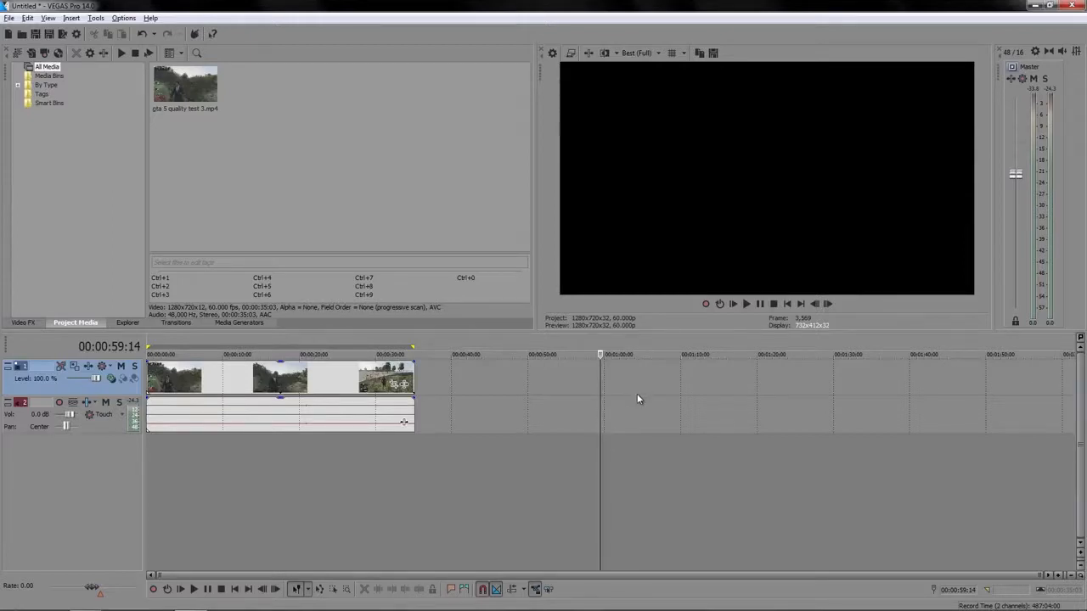
{"action": "left_click", "coordinate": [495, 377]}
{"action": "scroll", "coordinate": [510, 377], "scroll_direction": "up", "scroll_amount": 3}
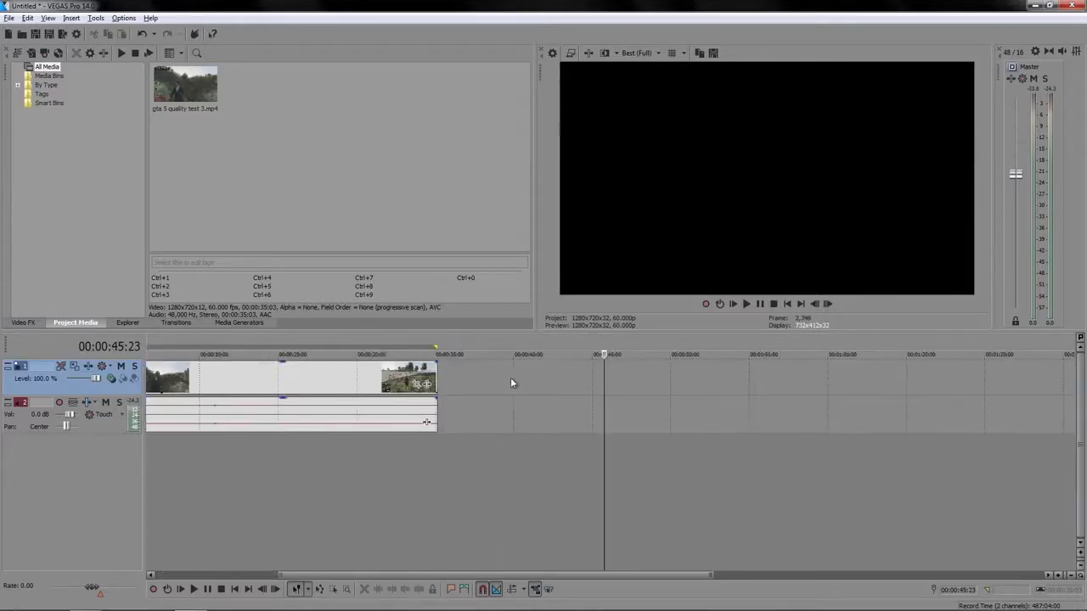
{"action": "scroll", "coordinate": [511, 377], "scroll_direction": "up", "scroll_amount": 1}
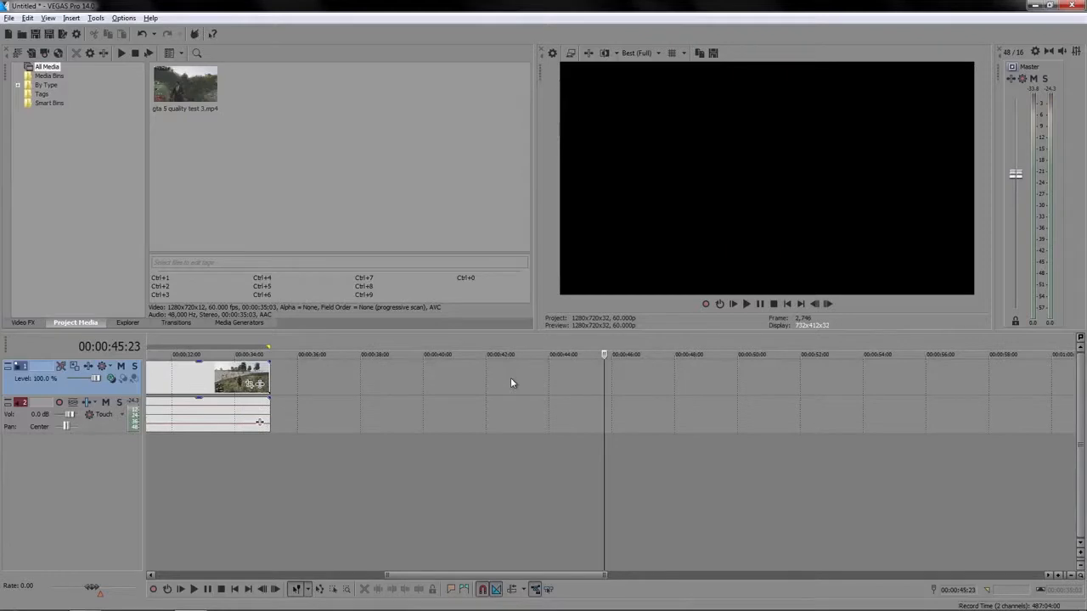
{"action": "left_click", "coordinate": [557, 376]}
{"action": "left_click", "coordinate": [579, 377]}
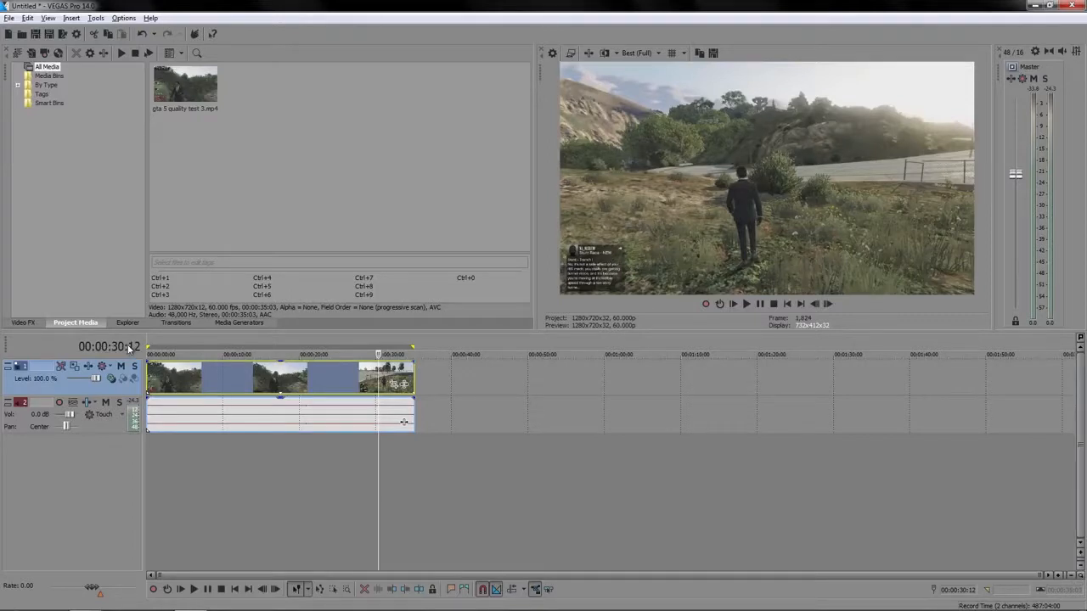
- Move the cursor along the clip to 00:00:20:07, 00:00:35:04, 00:00:09:01 and 00:00:07:21
{"action": "left_click", "coordinate": [300, 388]}
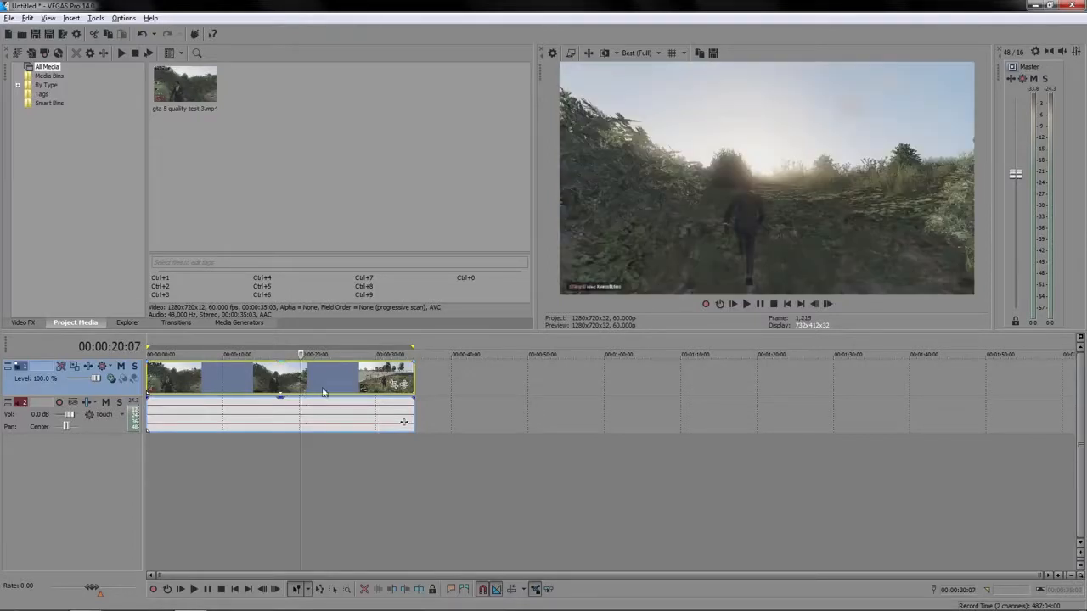
{"action": "left_click", "coordinate": [411, 368]}
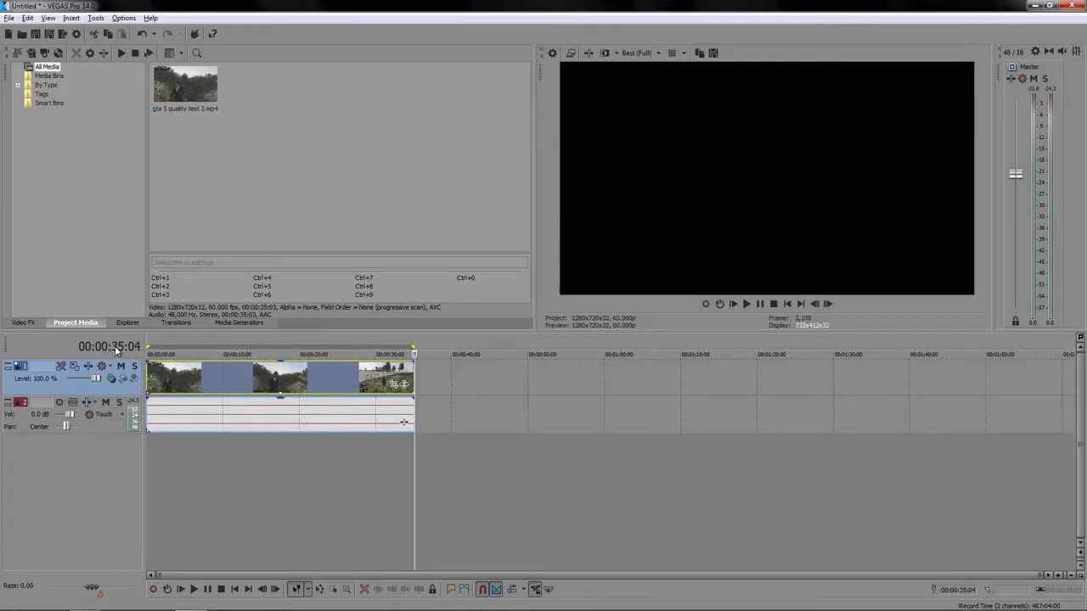
{"action": "left_click", "coordinate": [214, 378]}
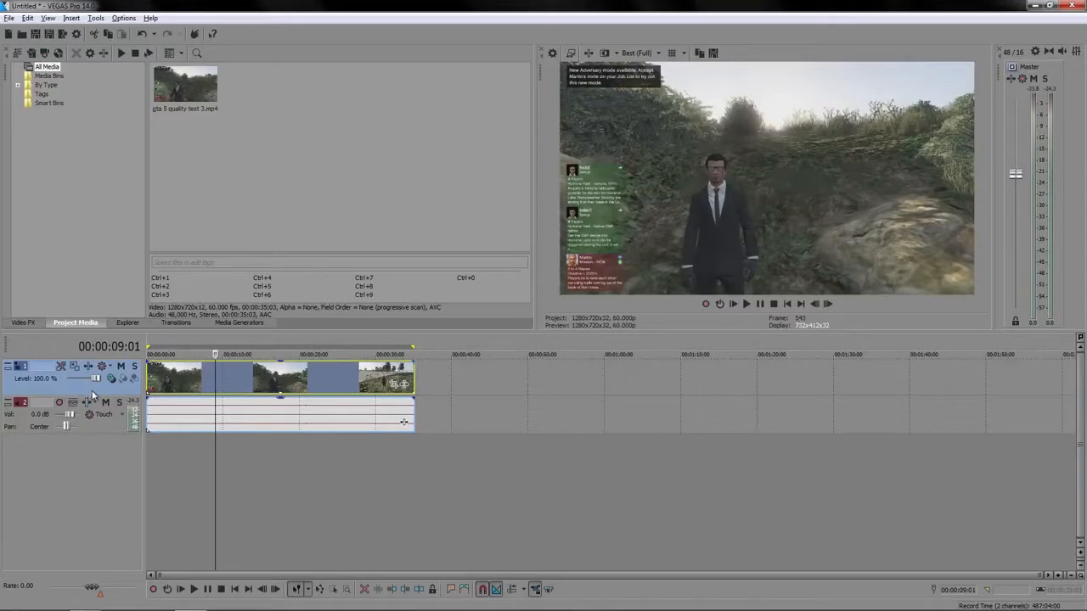
{"action": "left_click", "coordinate": [206, 385]}
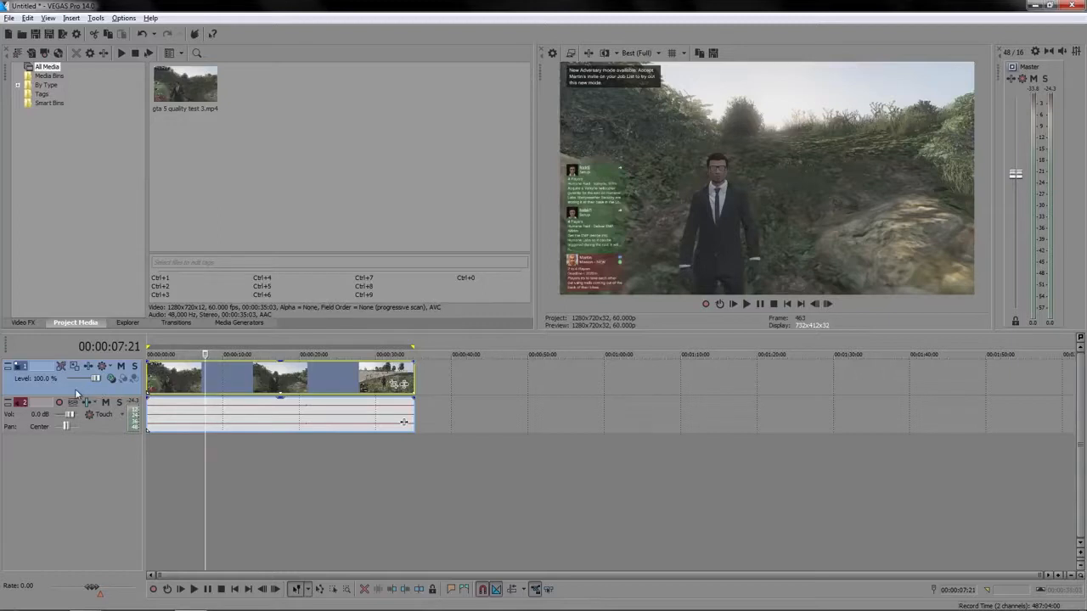
- Switch the selection between the audio and video tracks and place the cursor at 00:00:05:08 in the video clip
{"action": "left_click", "coordinate": [98, 432]}
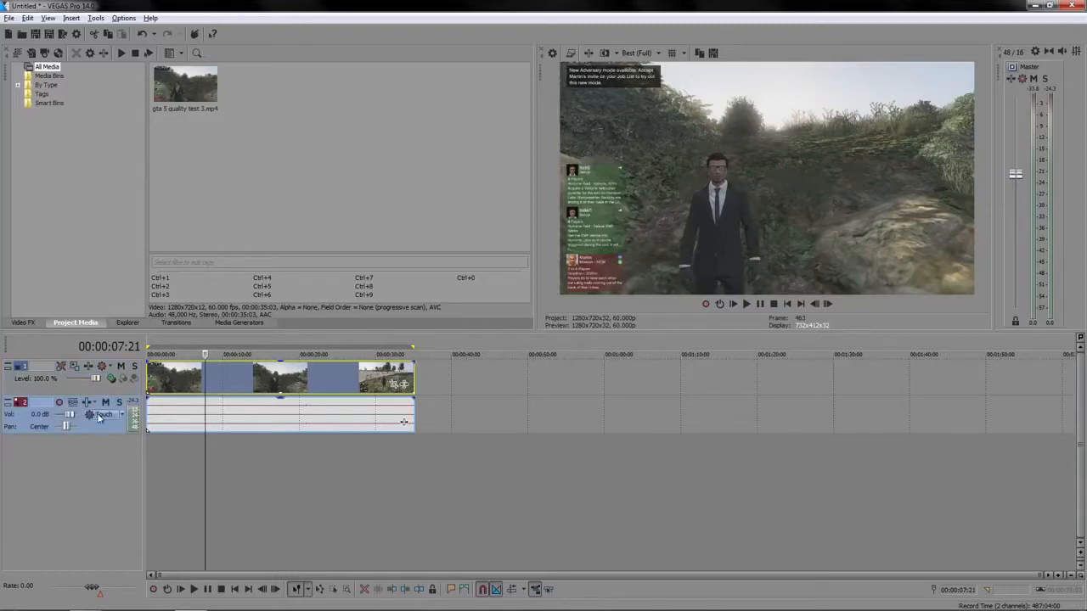
{"action": "left_click", "coordinate": [83, 392]}
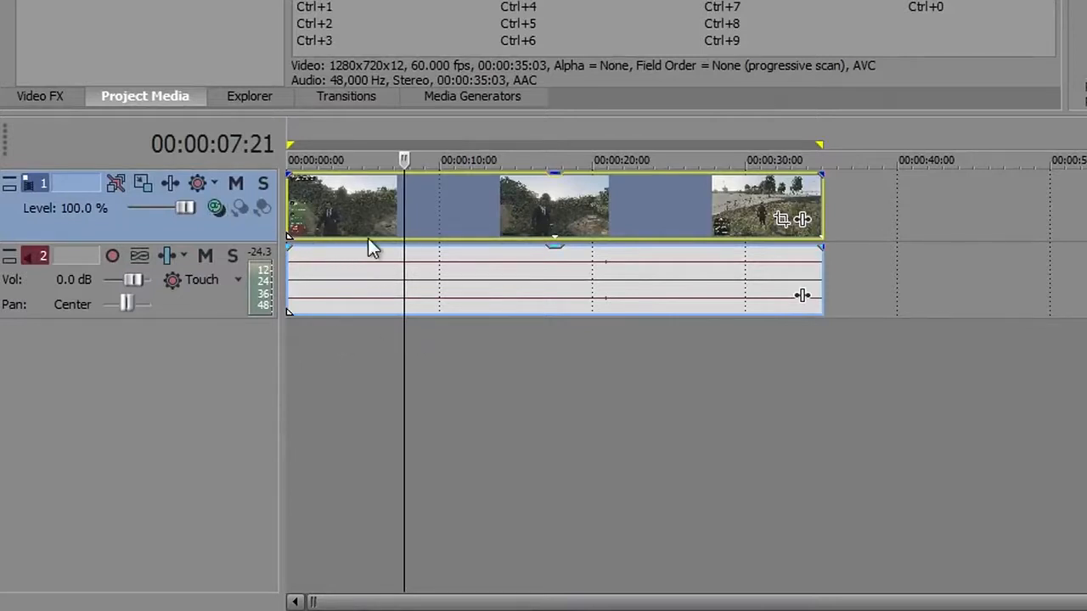
{"action": "left_click", "coordinate": [367, 215]}
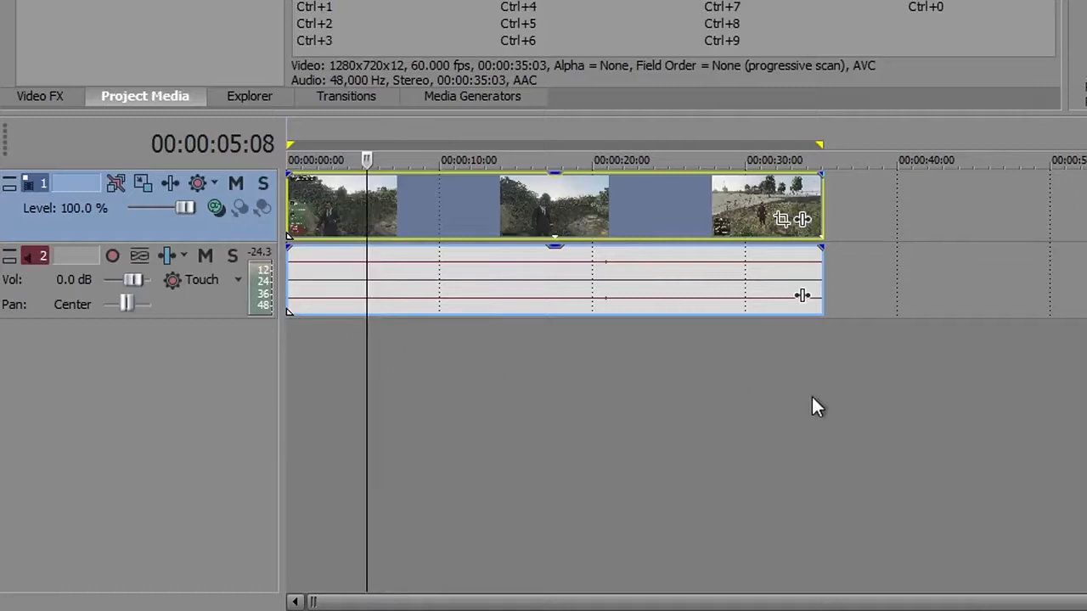
- Insert an empty video track above the clip's video track and delete it again
{"action": "right_click", "coordinate": [417, 364]}
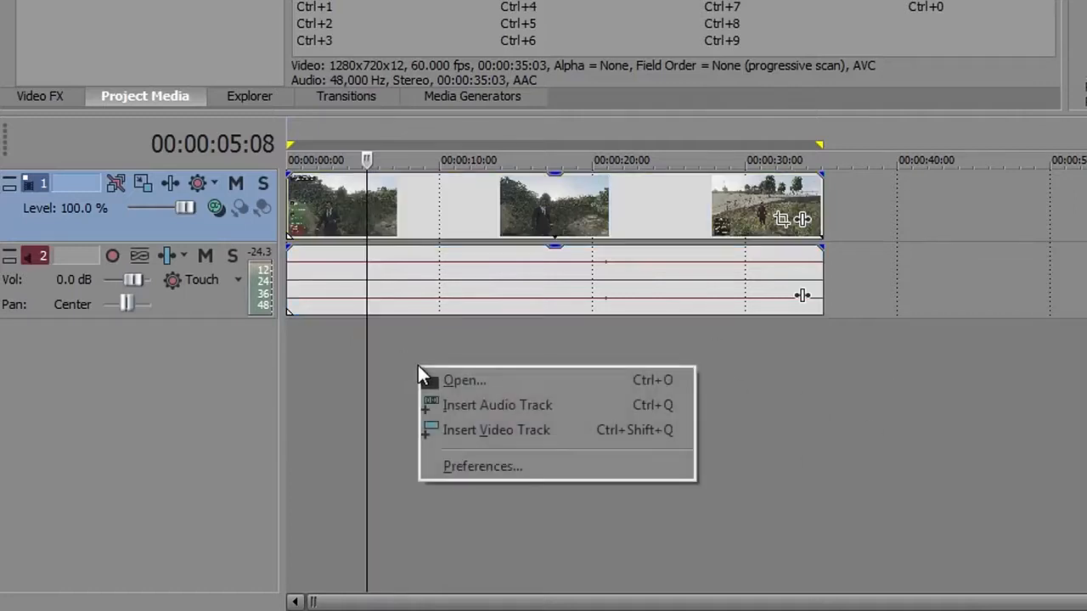
{"action": "left_click", "coordinate": [493, 431]}
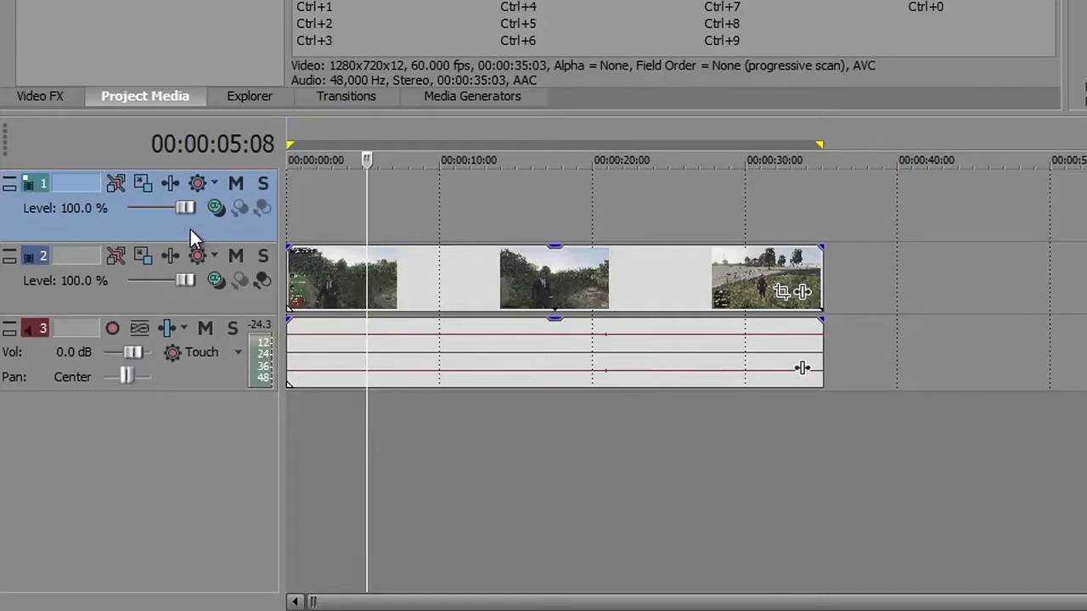
{"action": "left_click", "coordinate": [130, 310]}
{"action": "left_click", "coordinate": [111, 216]}
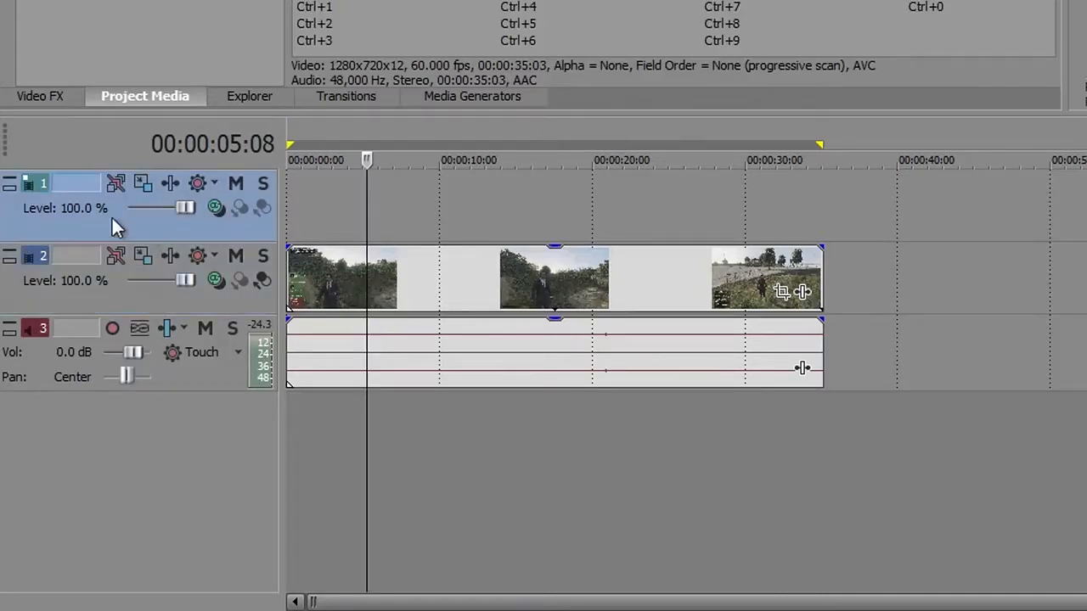
{"action": "key", "text": "Delete"}
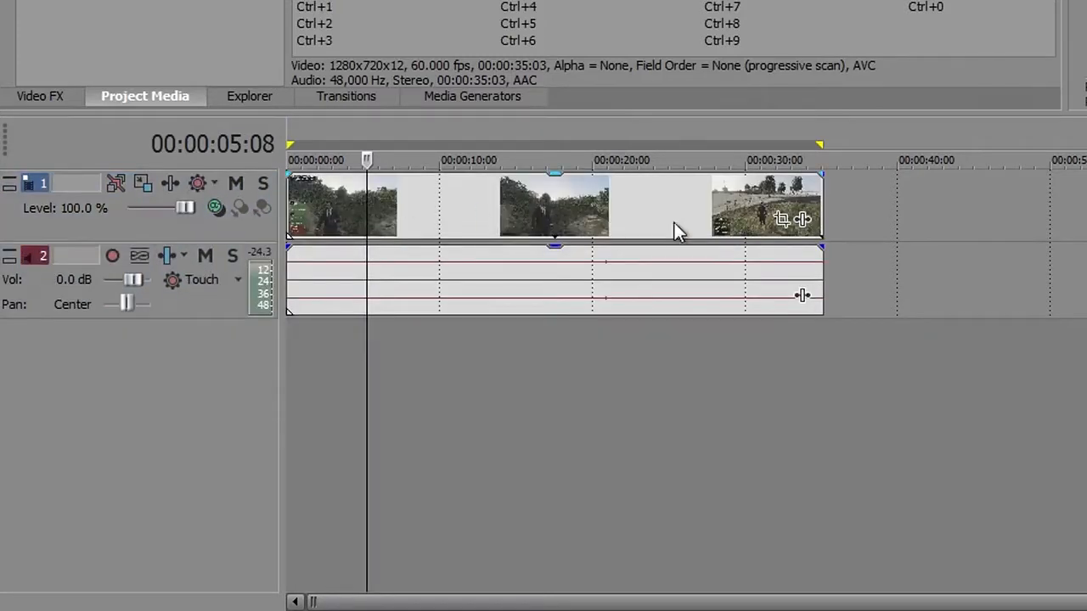
- Return the cursor to the project start and set the audio track's volume to 0.1 dB
{"action": "key", "text": "Home"}
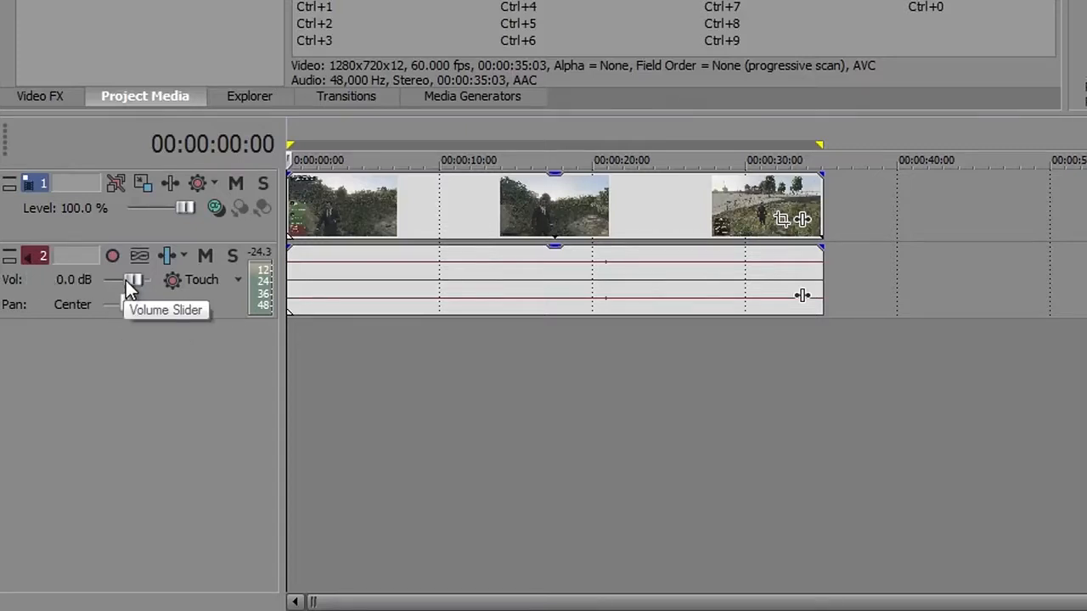
{"action": "mouse_move", "coordinate": [127, 281]}
{"action": "left_mouse_down"}
{"action": "mouse_move", "coordinate": [117, 278]}
{"action": "mouse_move", "coordinate": [133, 280]}
{"action": "left_mouse_up"}
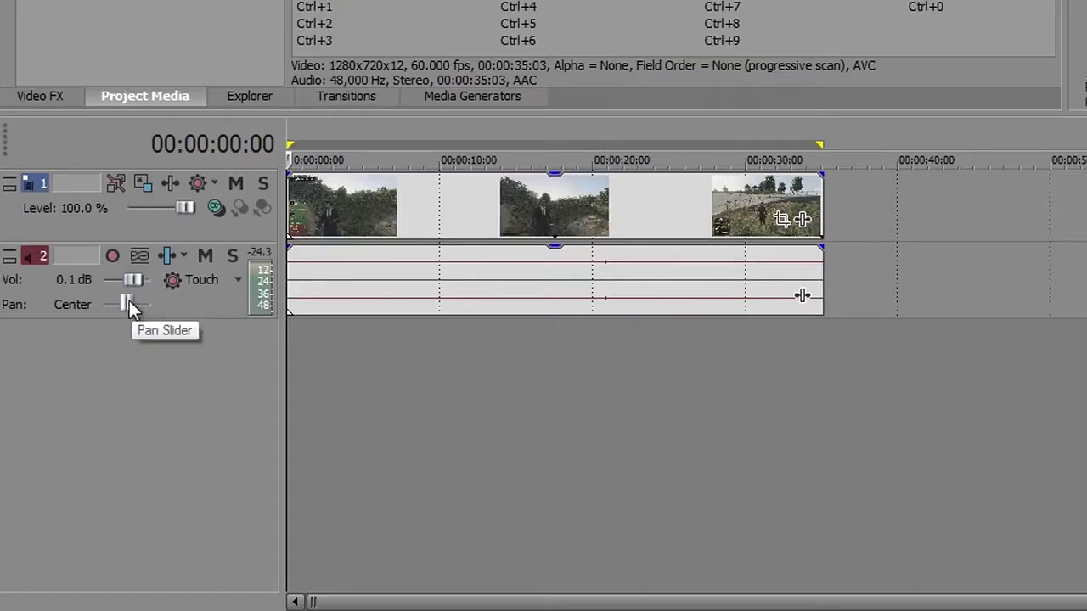
- Try panning the audio track to 19 % L and 11 % R, and reset its pan to Center
{"action": "left_click_drag", "start_coordinate": [129, 301], "coordinate": [121, 297]}
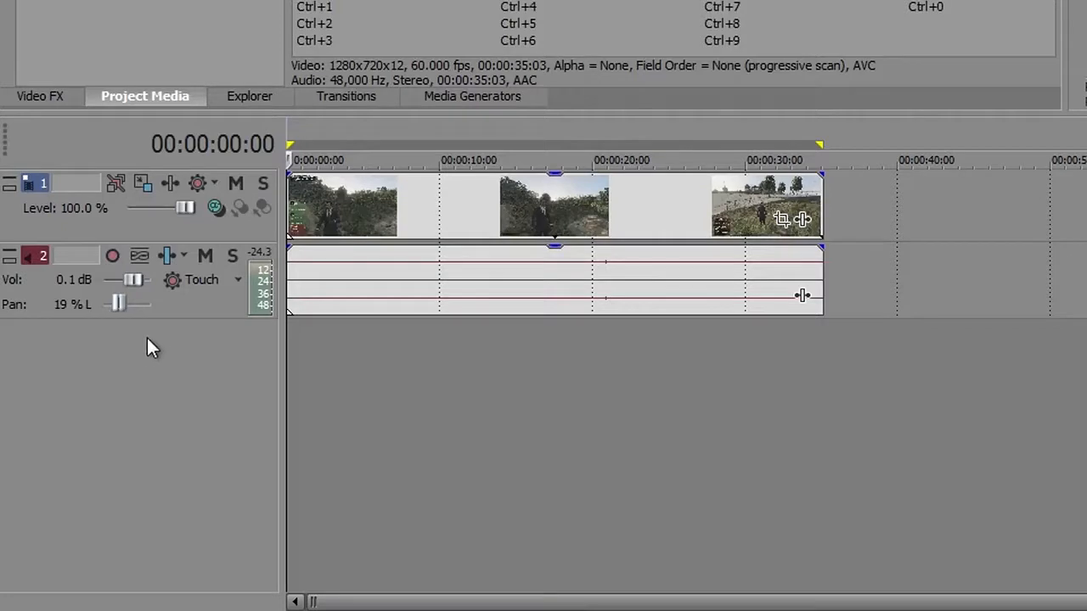
{"action": "left_click_drag", "start_coordinate": [121, 304], "coordinate": [133, 304]}
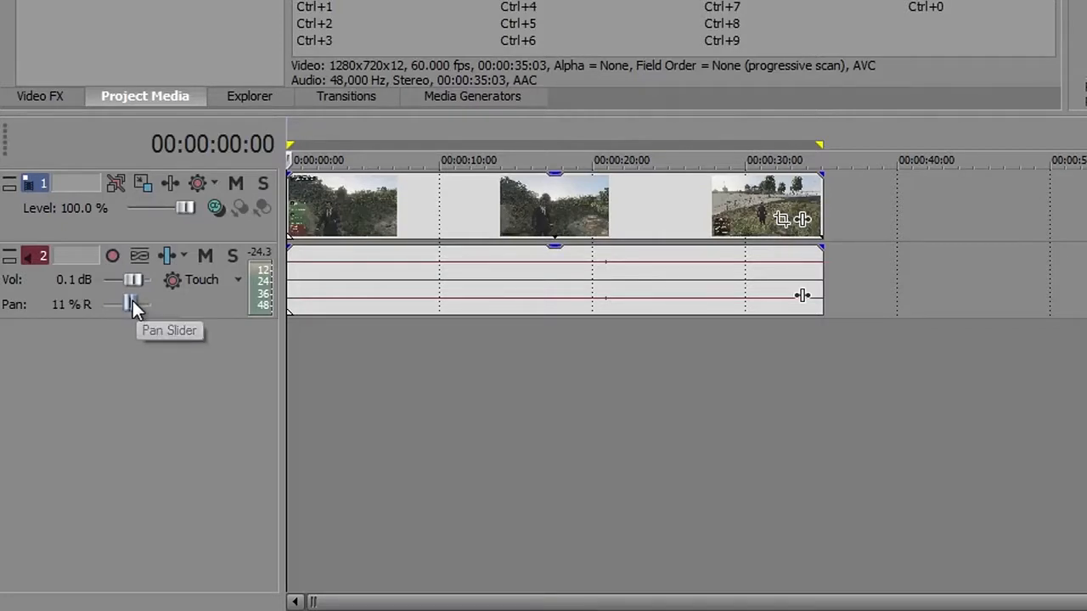
{"action": "double_click", "coordinate": [133, 303]}
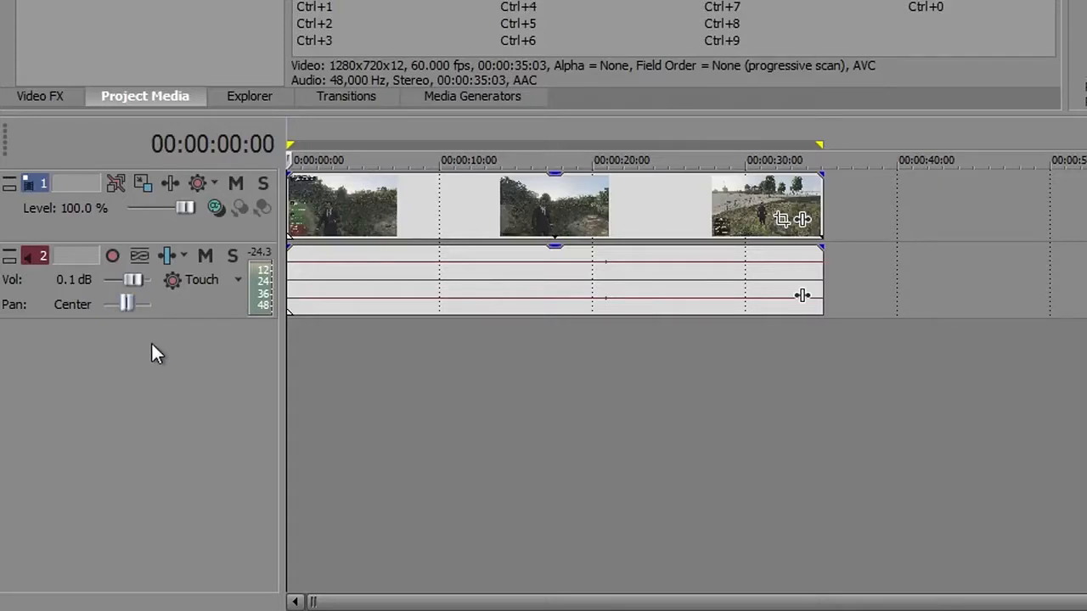
- Examine the automation modes available for the video track and try its Solo switch
{"action": "left_click", "coordinate": [174, 282]}
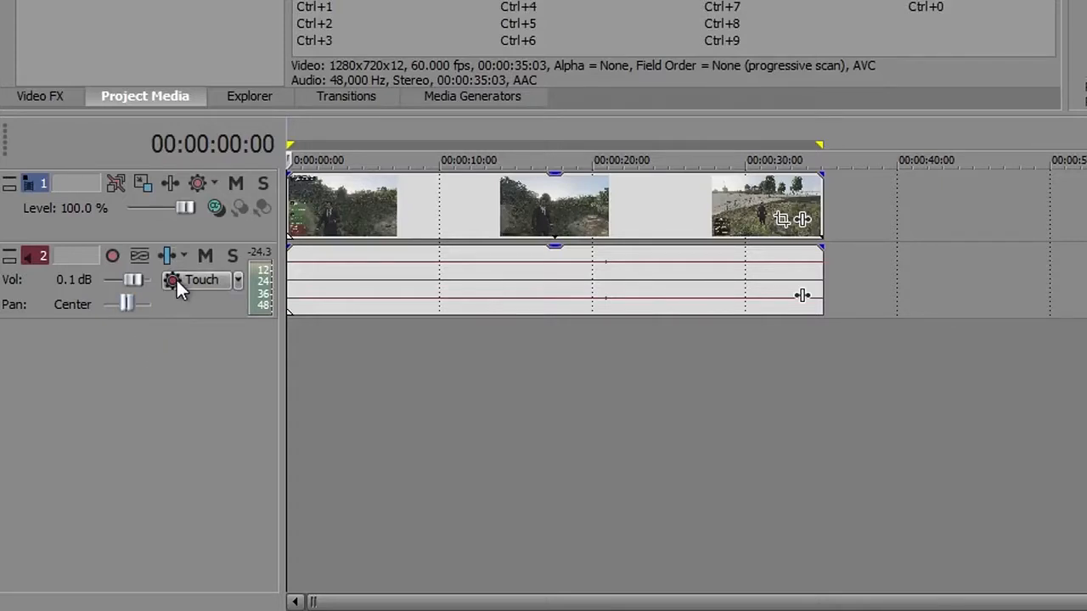
{"action": "left_click", "coordinate": [216, 185]}
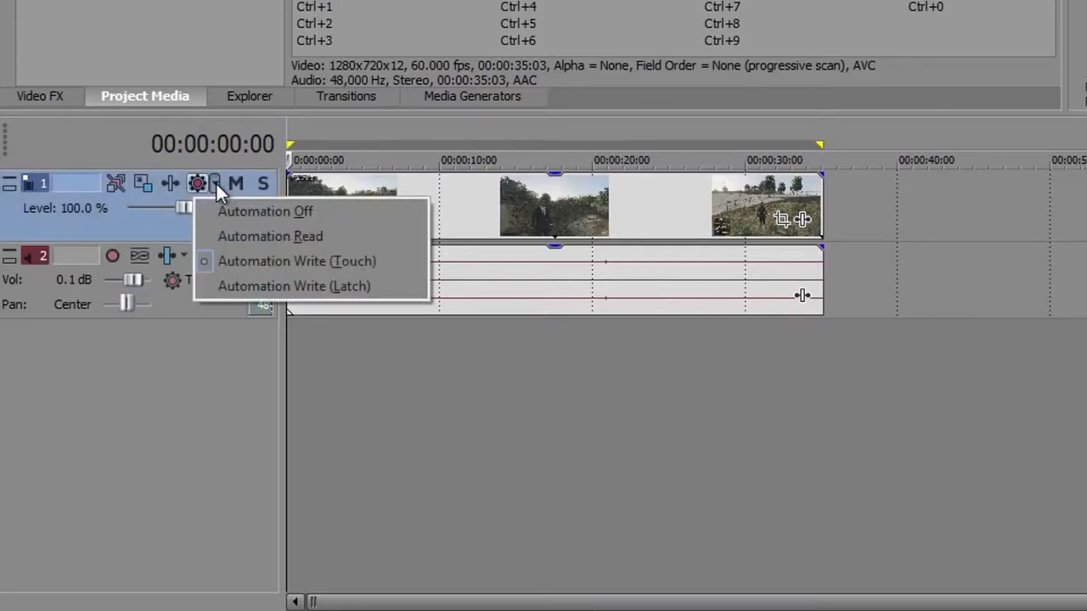
{"action": "left_click", "coordinate": [215, 181]}
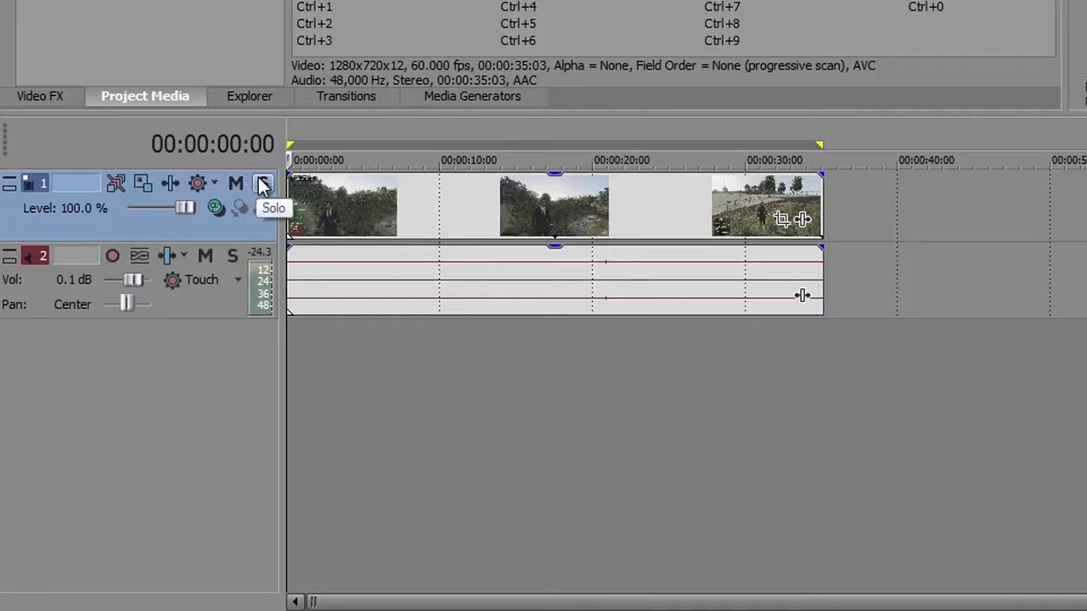
{"action": "left_click", "coordinate": [264, 185]}
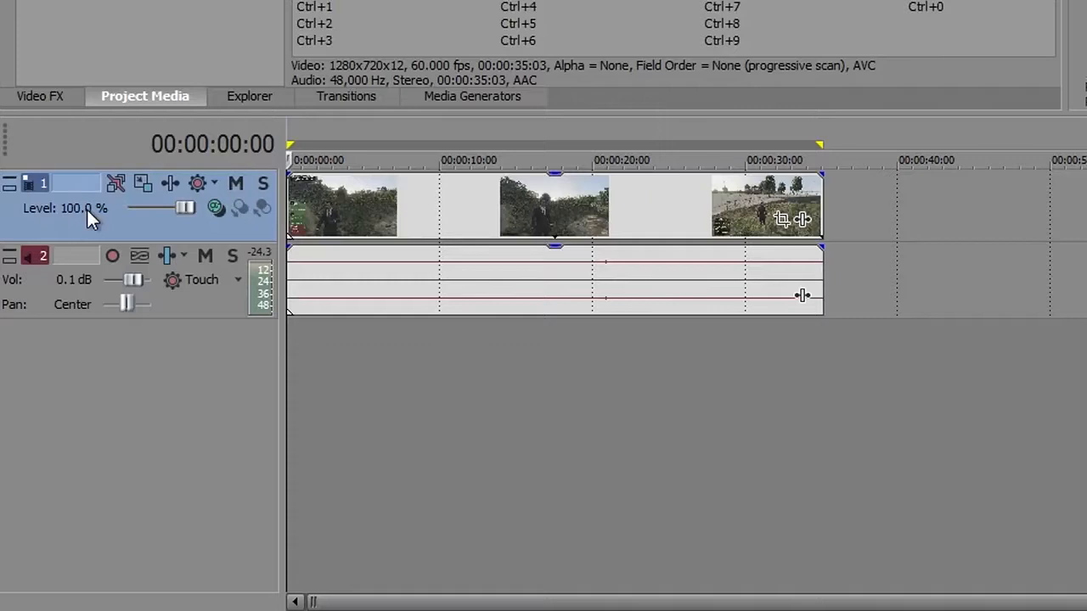
- Examine the video track's compositing modes and keep Source Alpha
{"action": "left_click", "coordinate": [215, 208]}
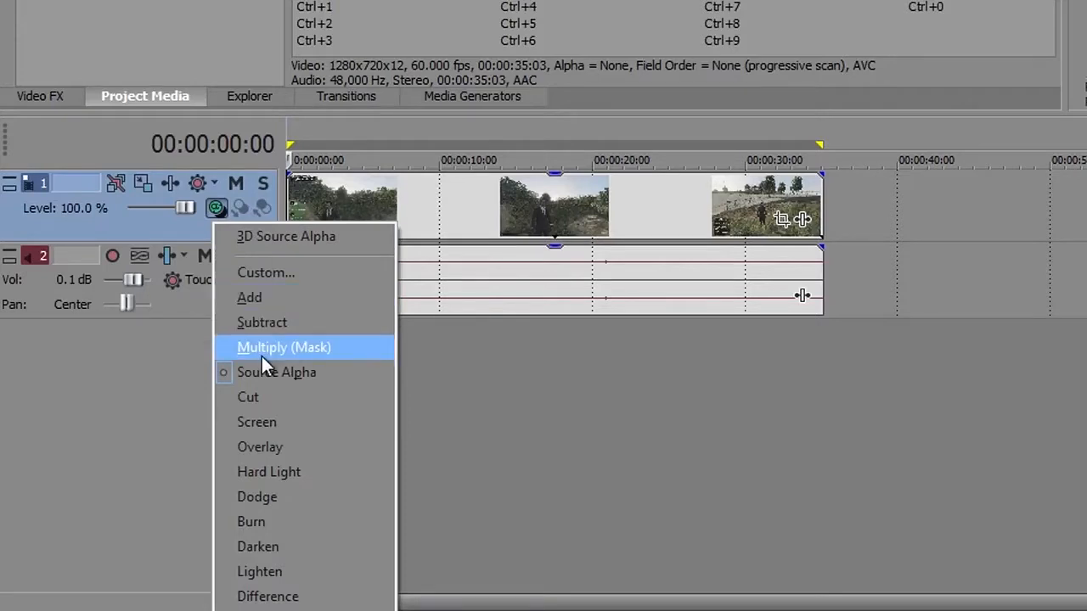
{"action": "left_click", "coordinate": [260, 379]}
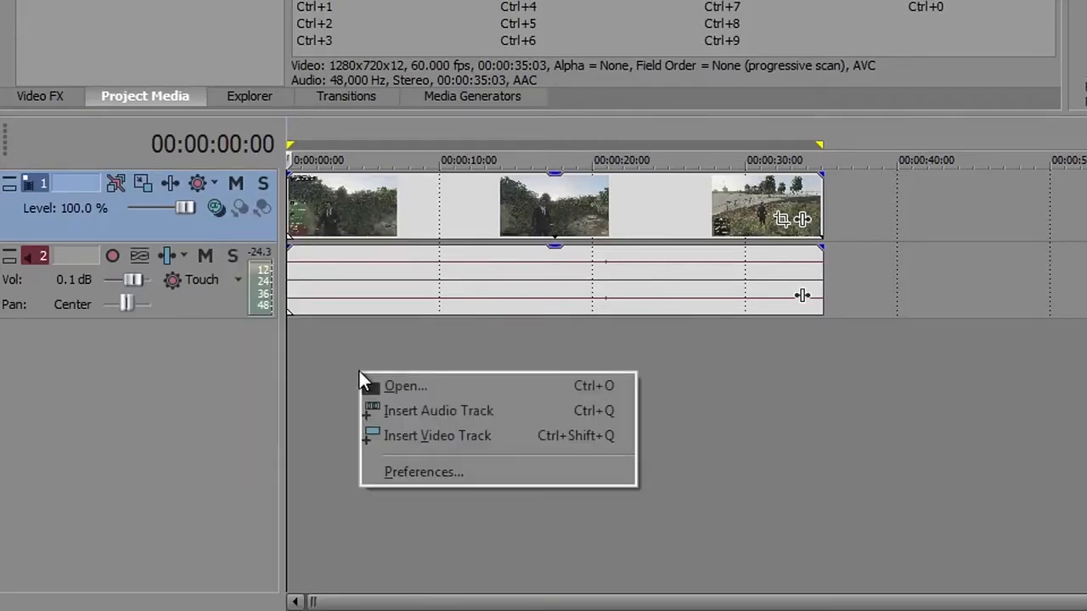
- Insert a video track above the clip, fill it over the clip's length with the Blue background image, and return to the project start
{"action": "right_click", "coordinate": [359, 371]}
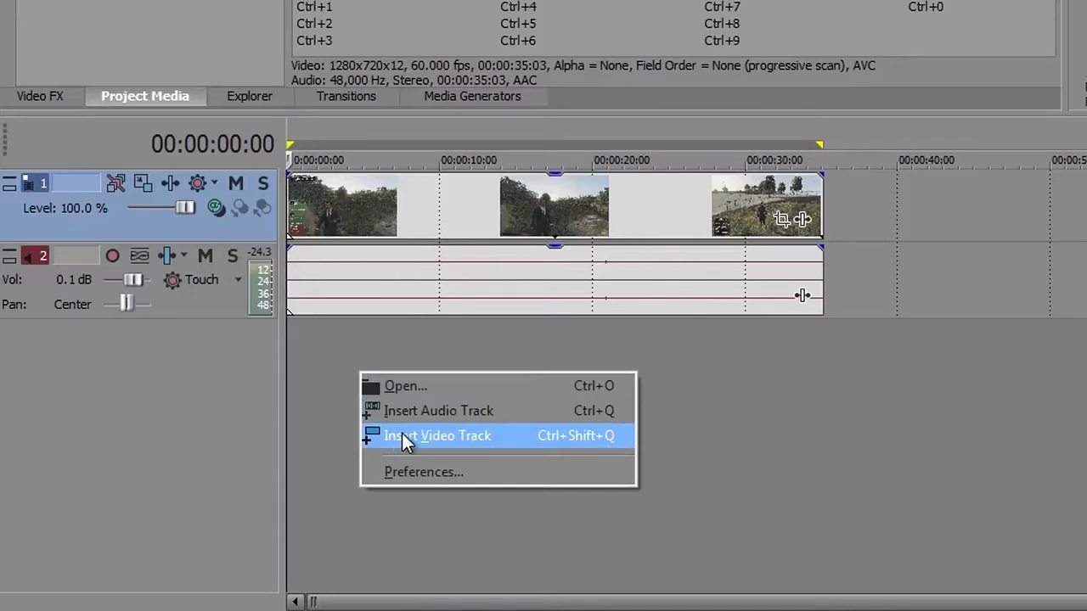
{"action": "left_click", "coordinate": [400, 435]}
{"action": "left_click", "coordinate": [85, 600]}
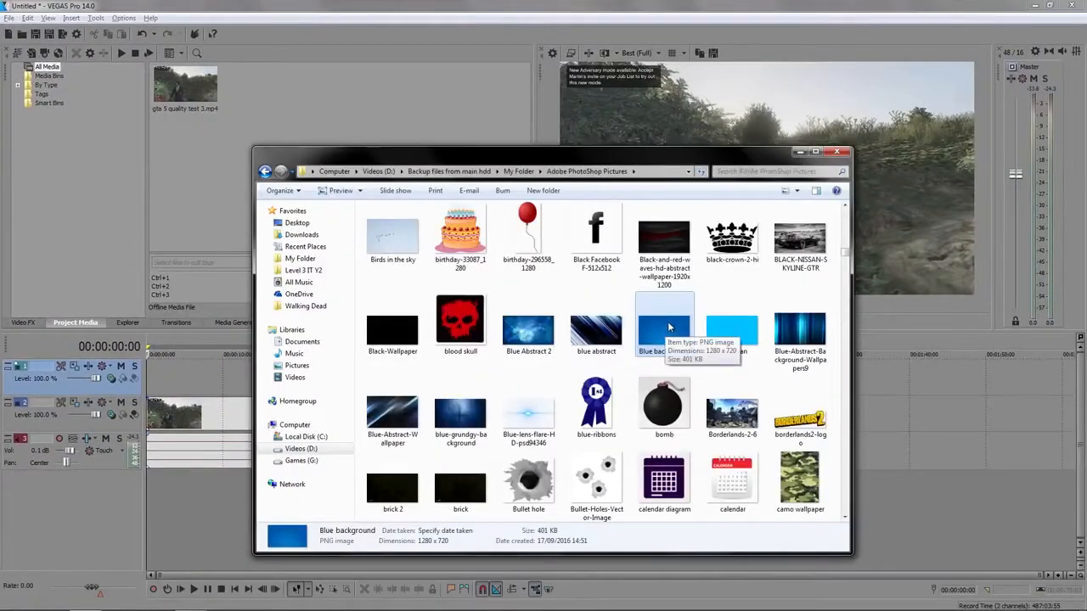
{"action": "left_click_drag", "start_coordinate": [668, 327], "coordinate": [414, 377]}
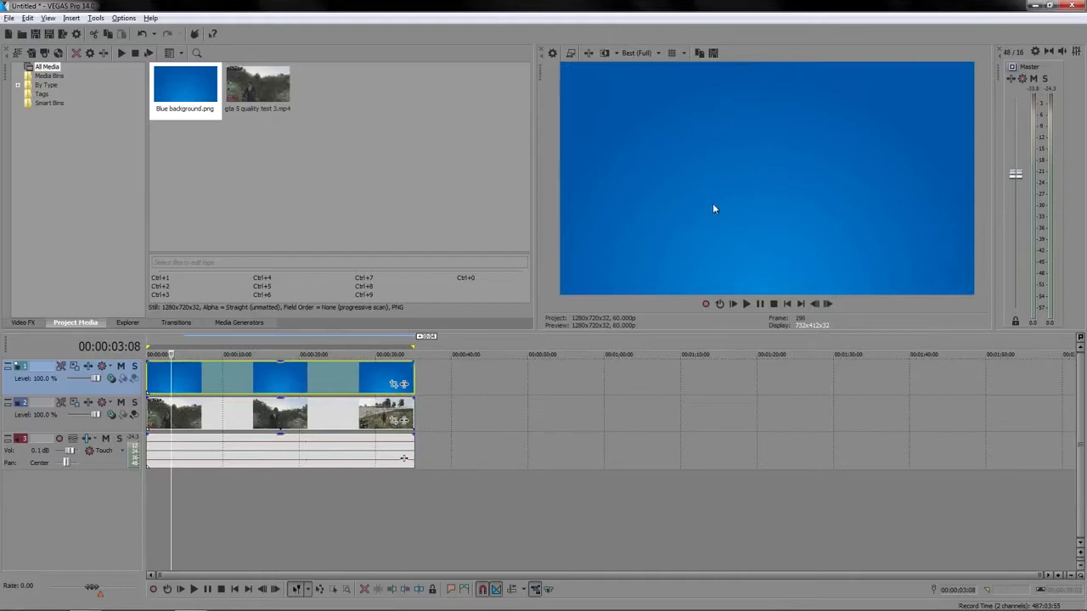
{"action": "left_click", "coordinate": [786, 303]}
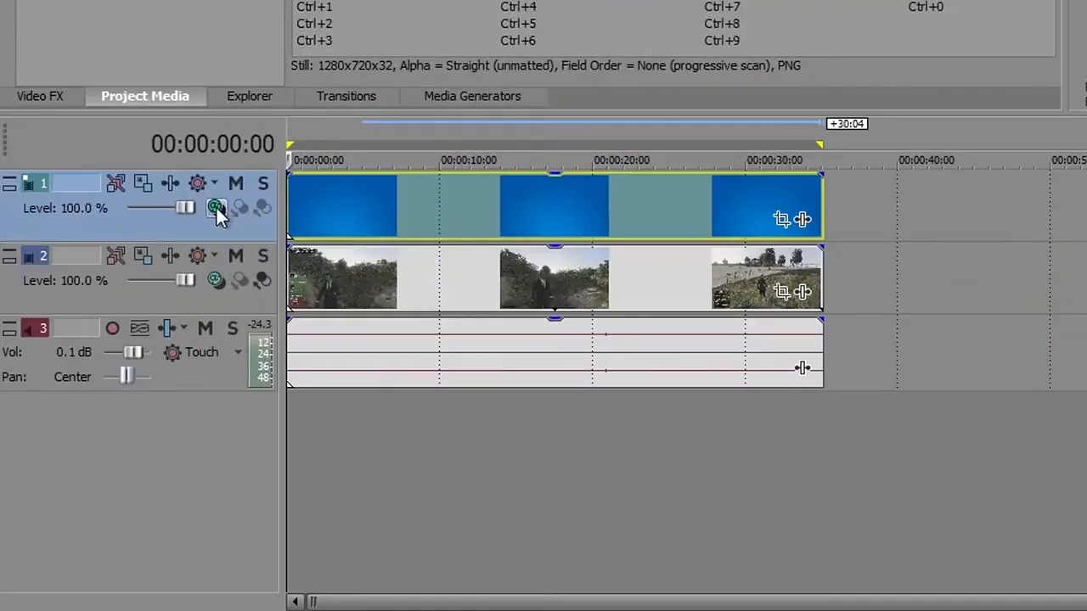
- Try the Add, Darken and Subtract compositing modes on the Blue background track above the clip
{"action": "left_click", "coordinate": [216, 207]}
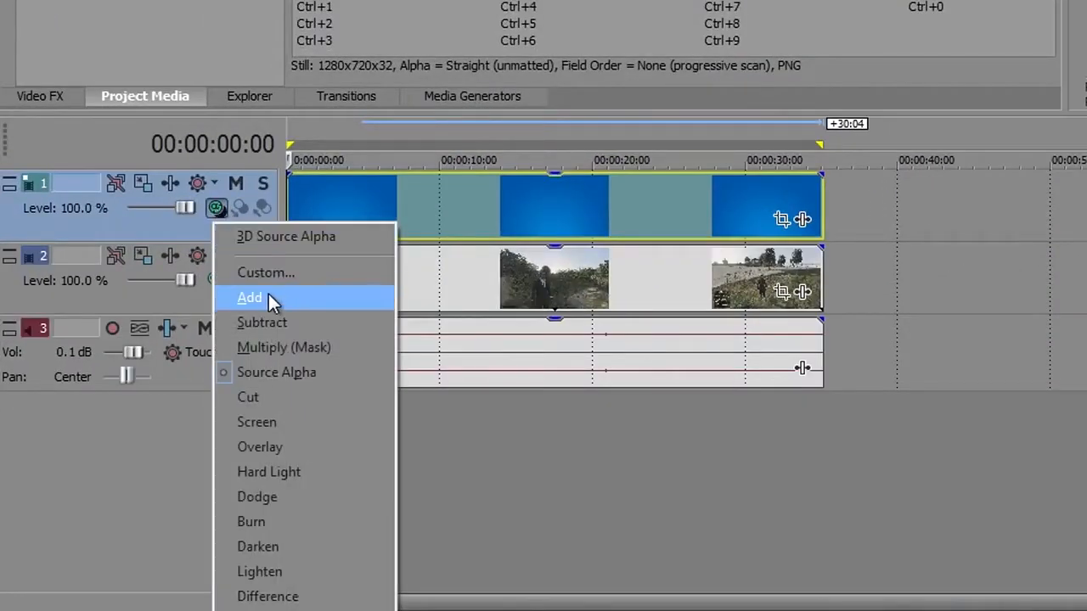
{"action": "left_click", "coordinate": [268, 295]}
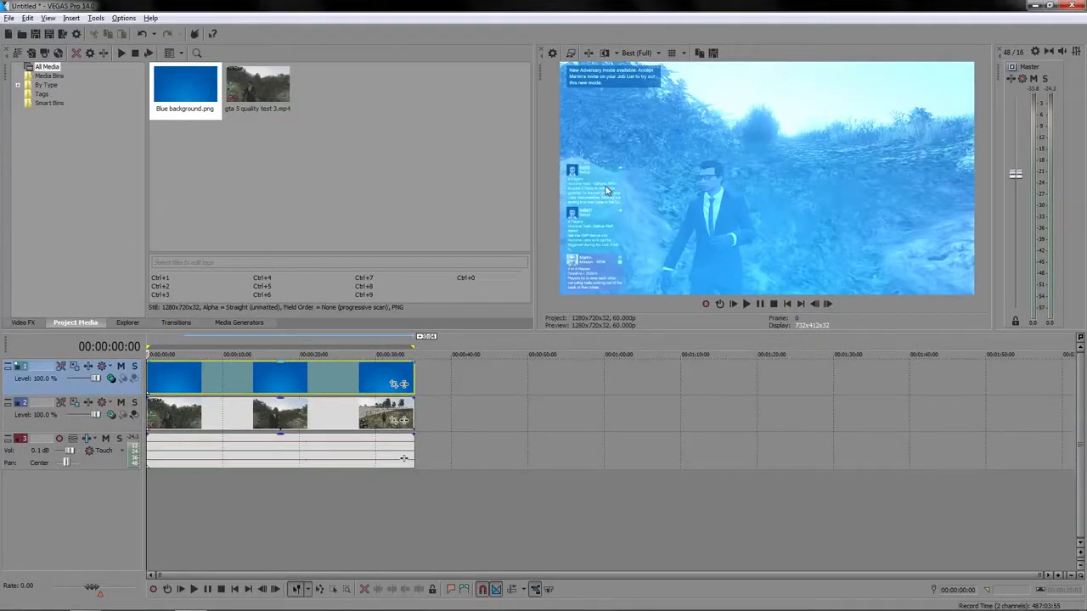
{"action": "left_click", "coordinate": [112, 379]}
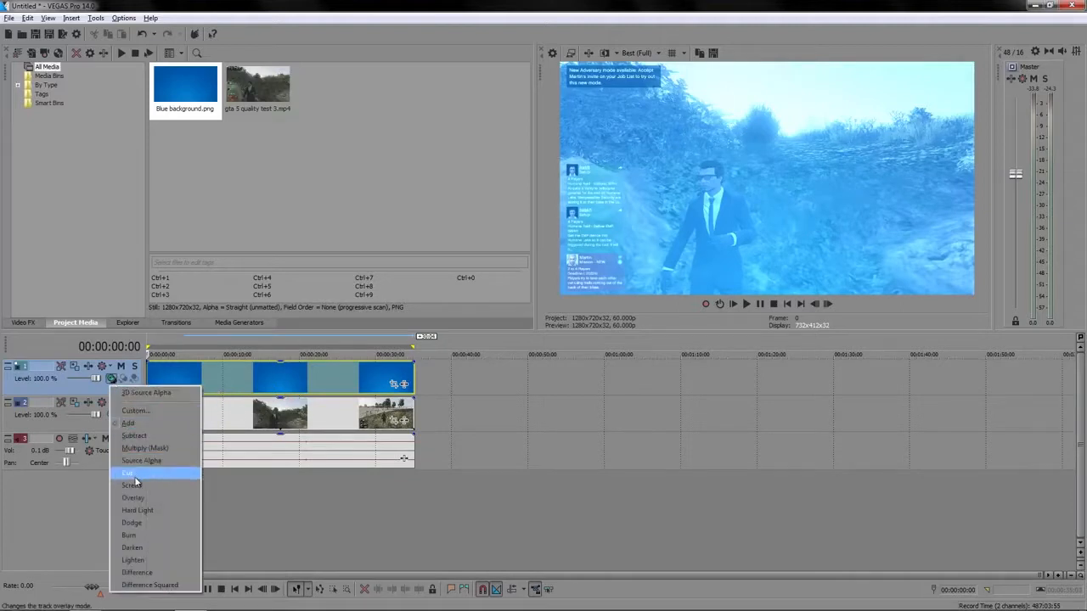
{"action": "left_click", "coordinate": [151, 548]}
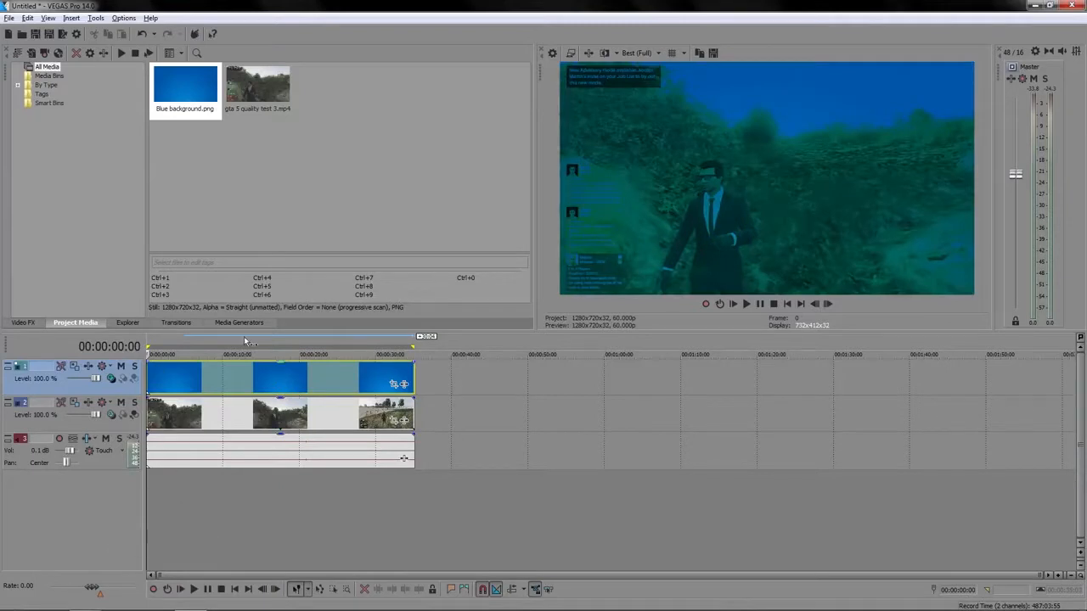
{"action": "left_click", "coordinate": [112, 378]}
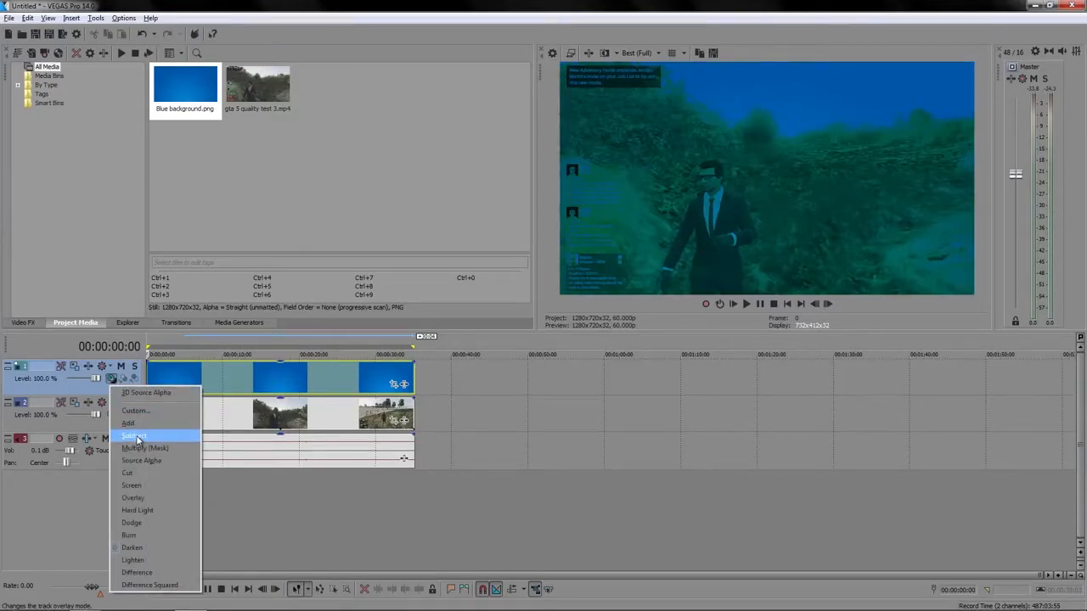
{"action": "left_click", "coordinate": [136, 435]}
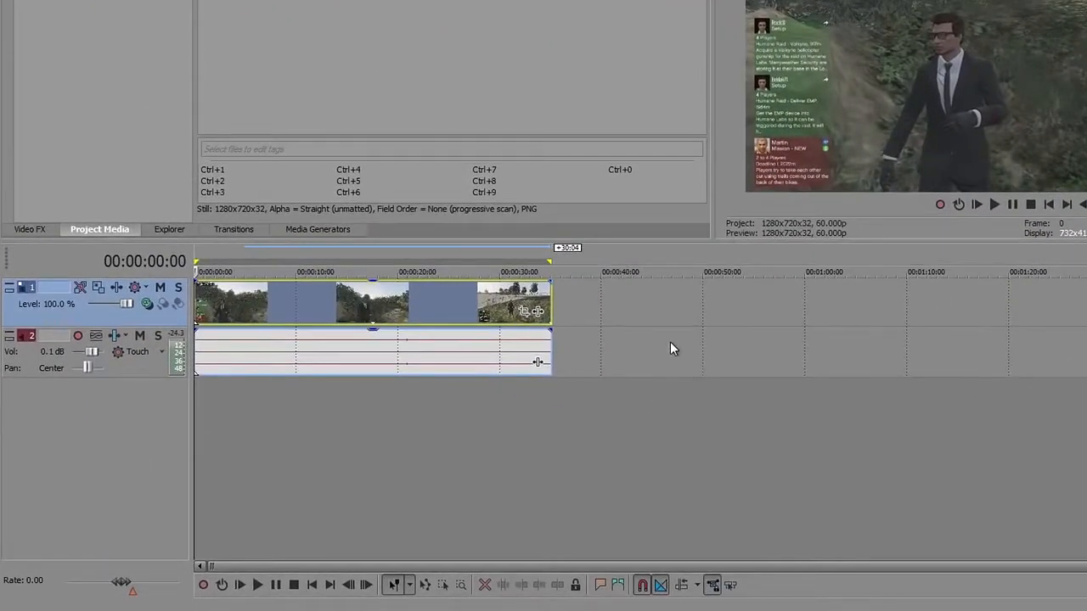
- Examine the clip's video event properties, including its switches, resample options and playback rate, and accept them as they are
{"action": "right_click", "coordinate": [254, 295]}
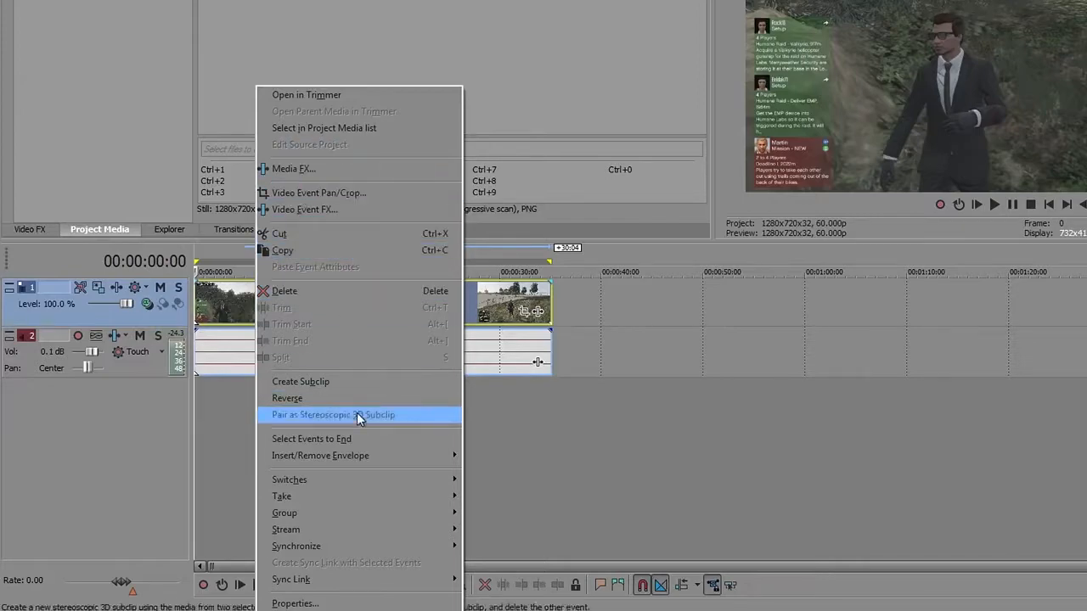
{"action": "mouse_move", "coordinate": [330, 532]}
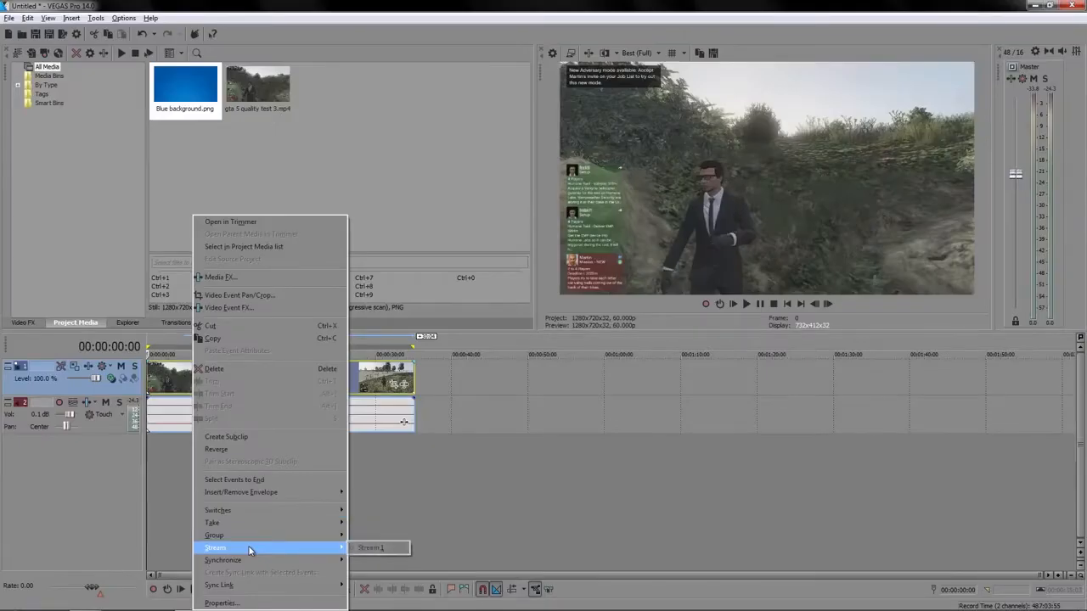
{"action": "left_click", "coordinate": [243, 601]}
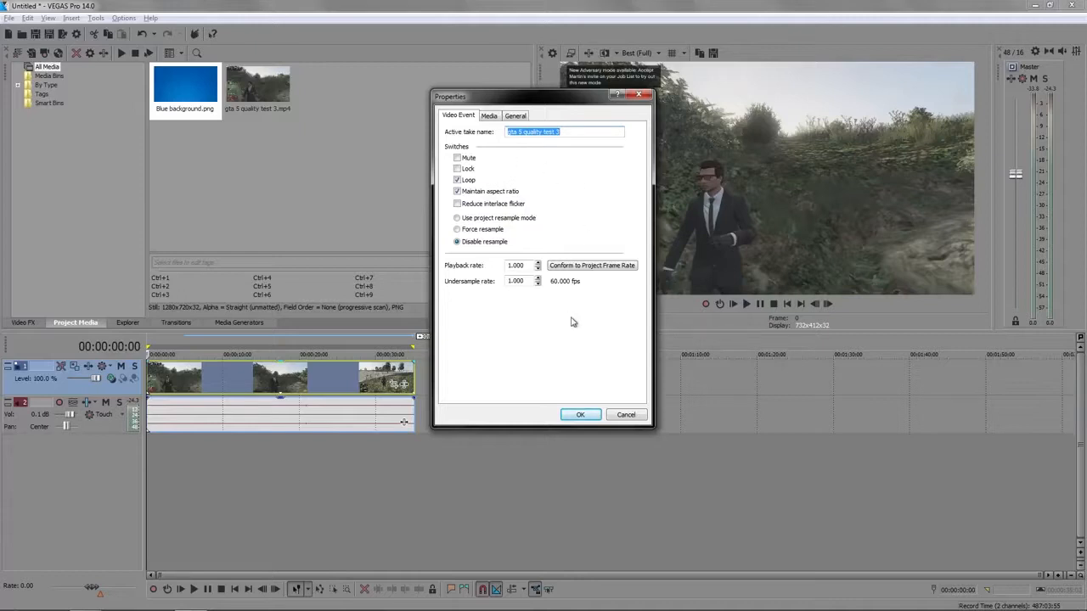
{"action": "left_click", "coordinate": [581, 415]}
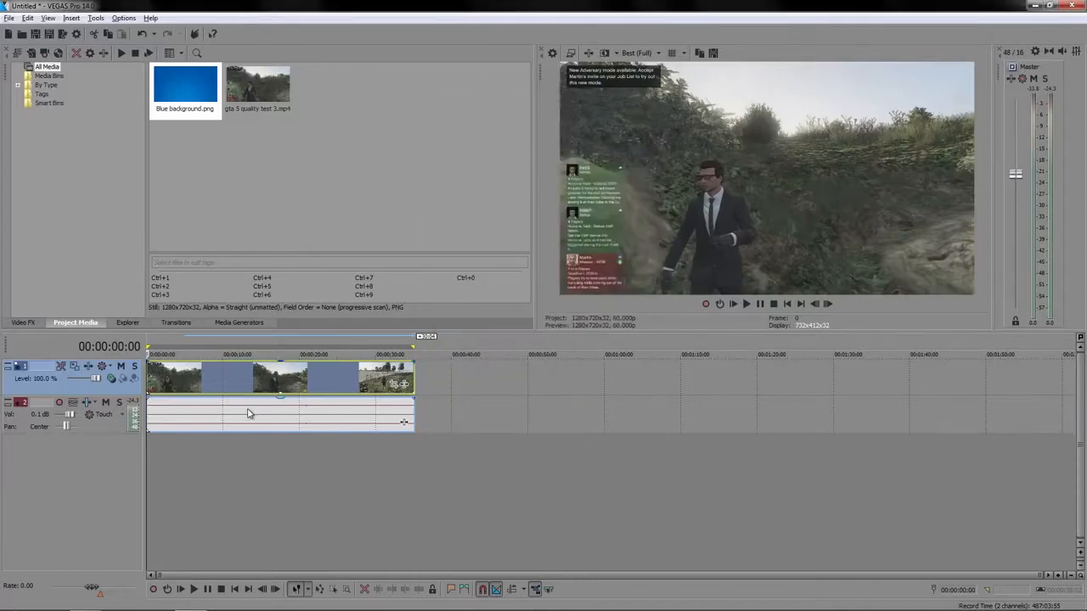
- Examine the audio event's properties, covering its switches, time stretch / pitch shift method, media and general file details
{"action": "left_click", "coordinate": [247, 414]}
{"action": "right_click", "coordinate": [305, 417]}
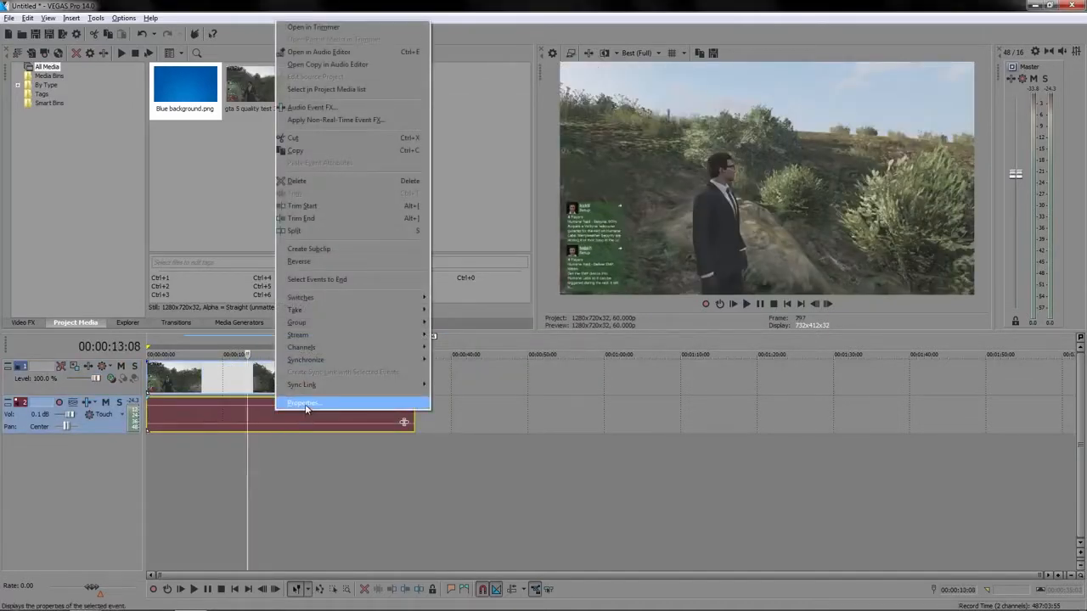
{"action": "left_click", "coordinate": [304, 403]}
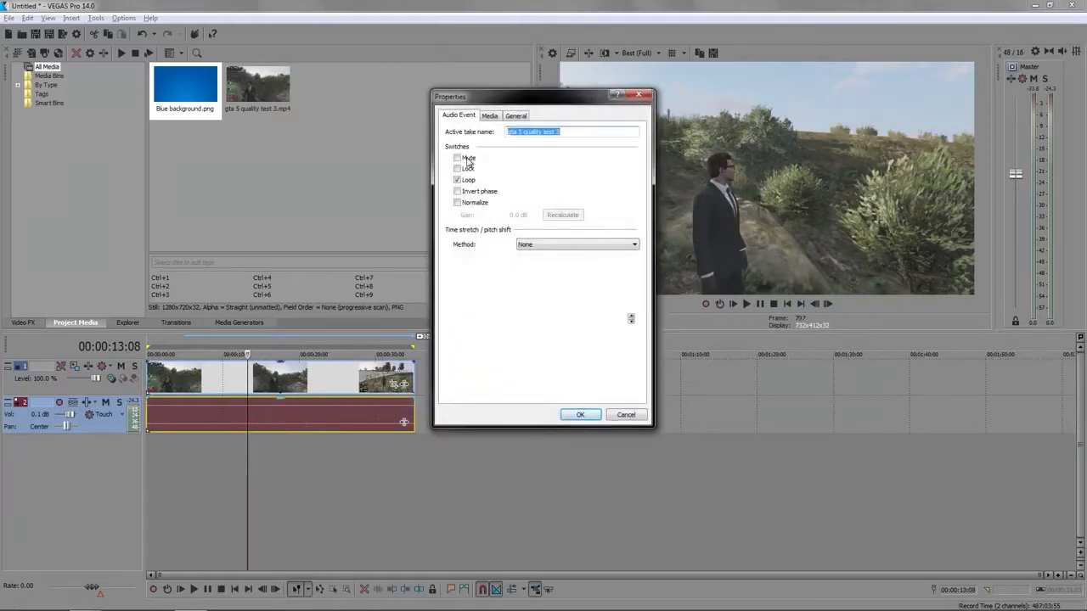
{"action": "left_click", "coordinate": [491, 116]}
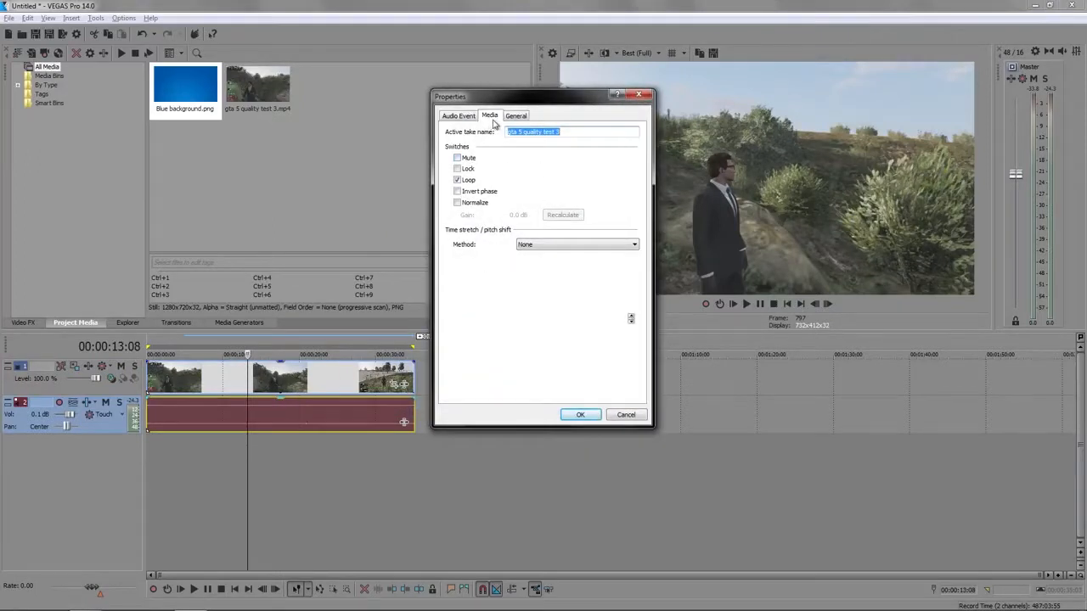
{"action": "left_click", "coordinate": [515, 115]}
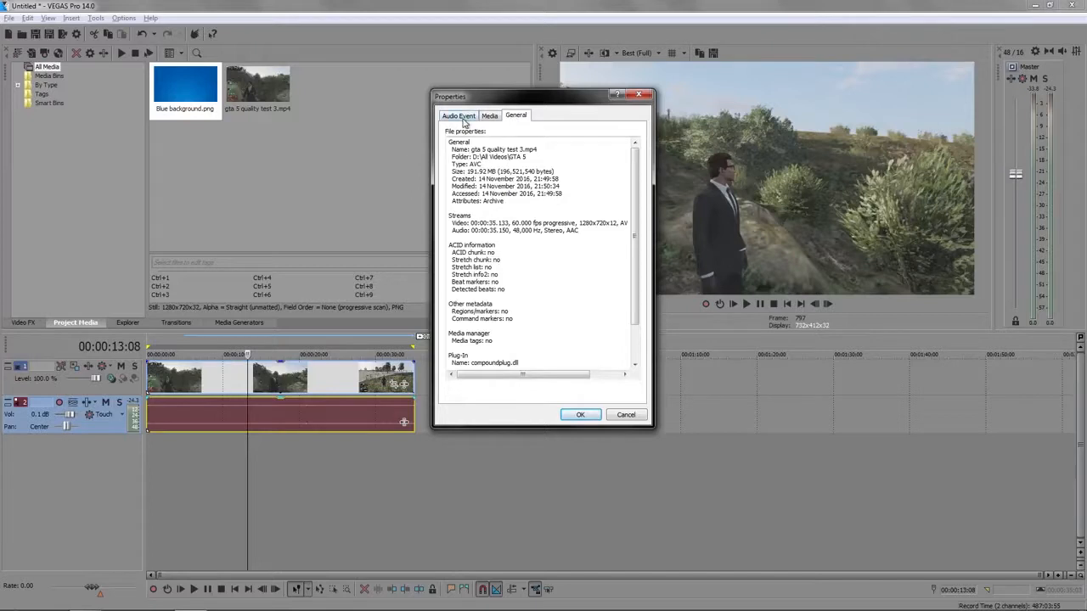
{"action": "left_click", "coordinate": [465, 118]}
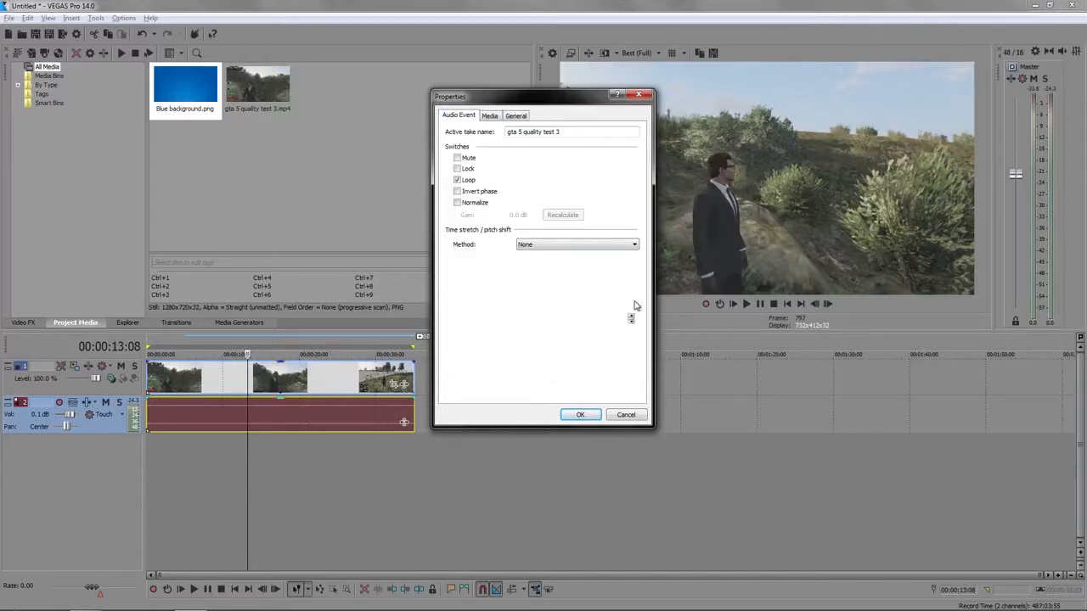